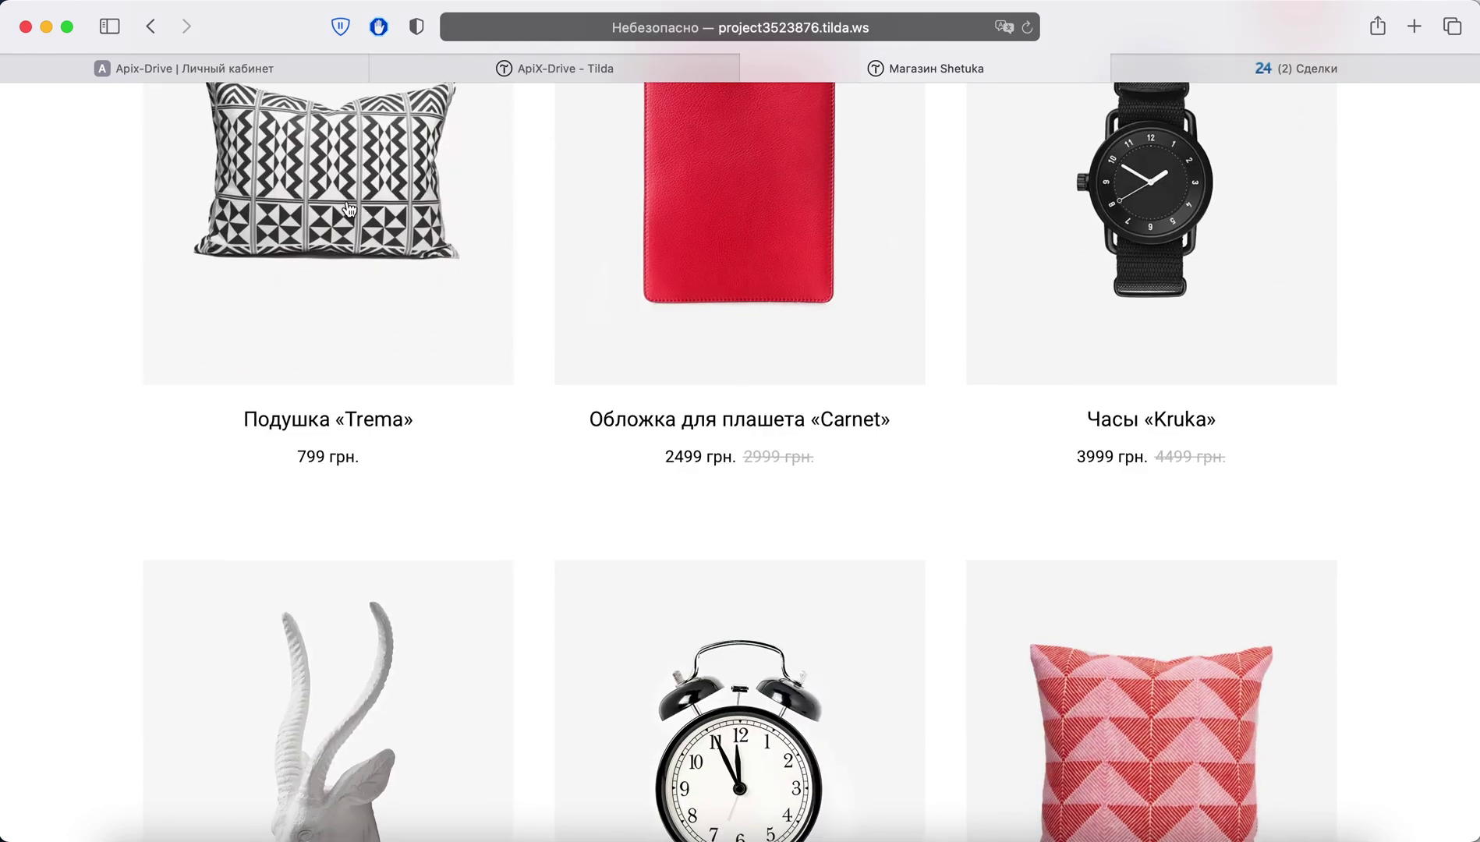
Step: Open the Подушка «Trema» product card in the Shetuka Tilda shop
left_click(347, 205)
Step: Add Подушка «Trema» to the cart and raise the quantity to 2
left_click(799, 312)
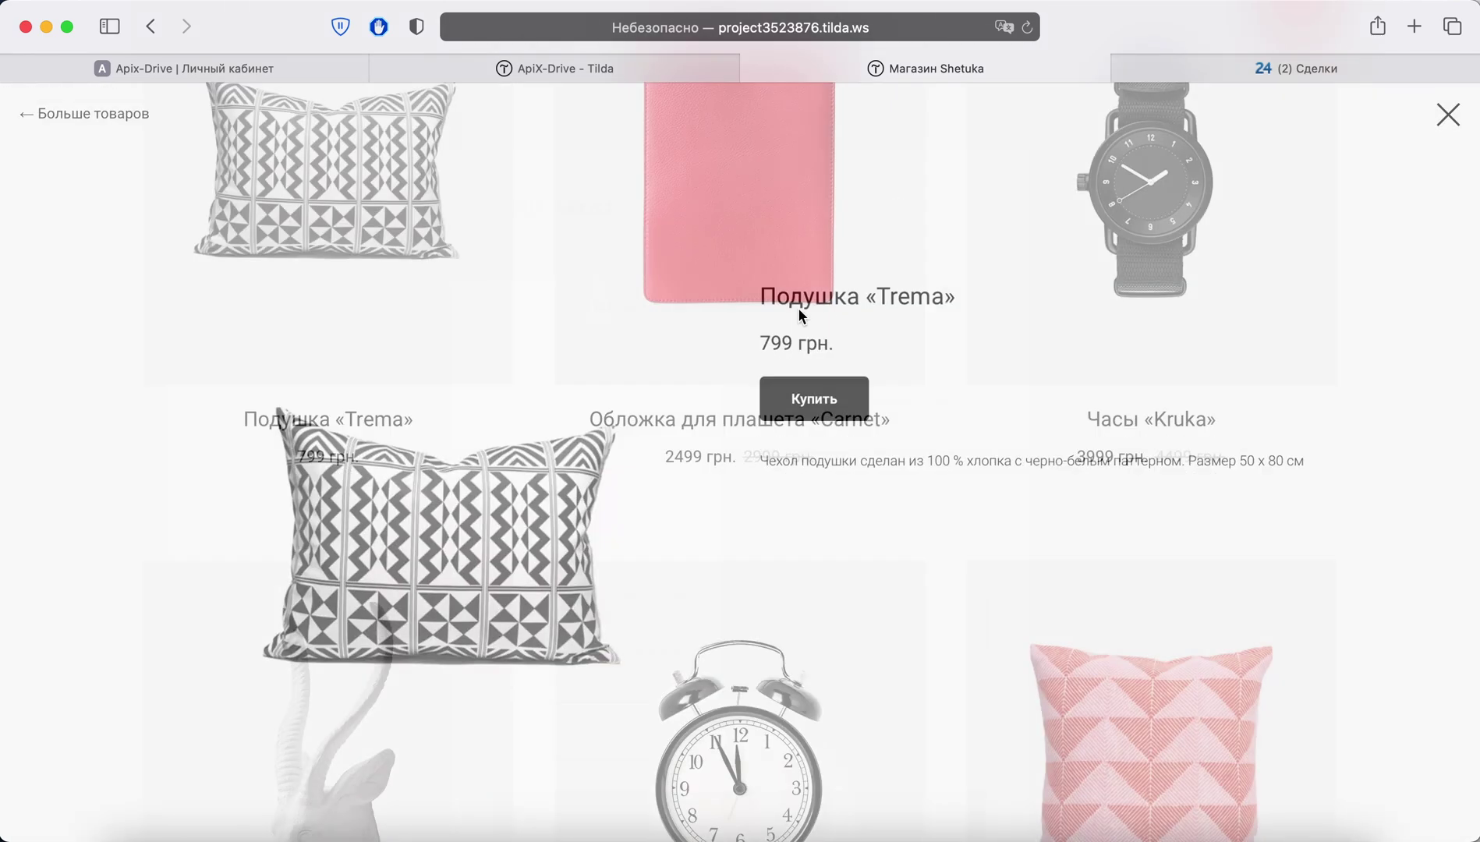
left_click(822, 305)
scroll(776, 368, "down", 2)
Step: Fill in the customer's name, e-mail and phone, submit the order, and return to ApiX-Drive
left_click(638, 414)
type("A")
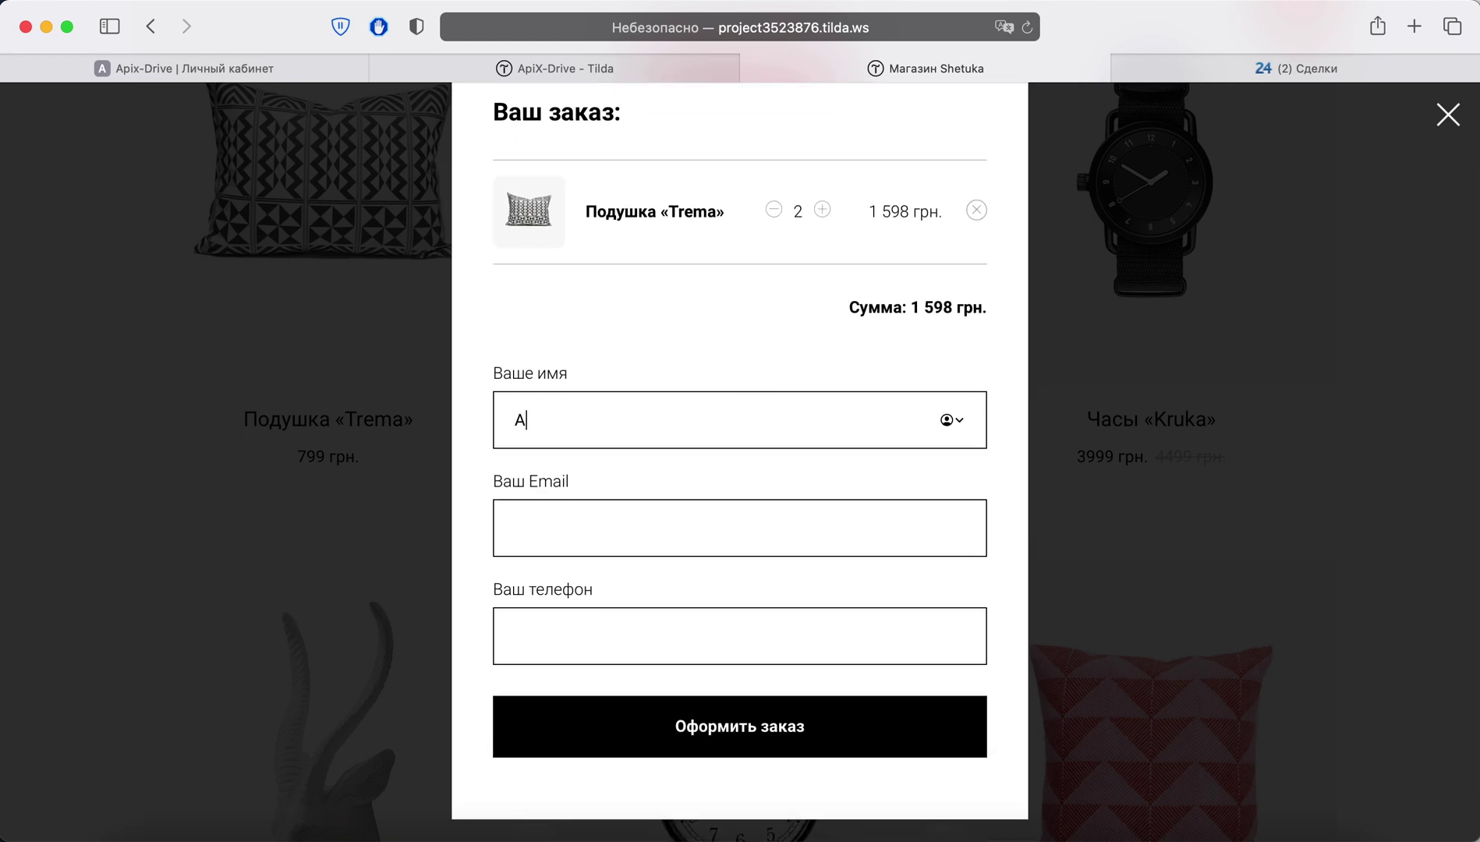
type("piX-Drive")
key("Tab")
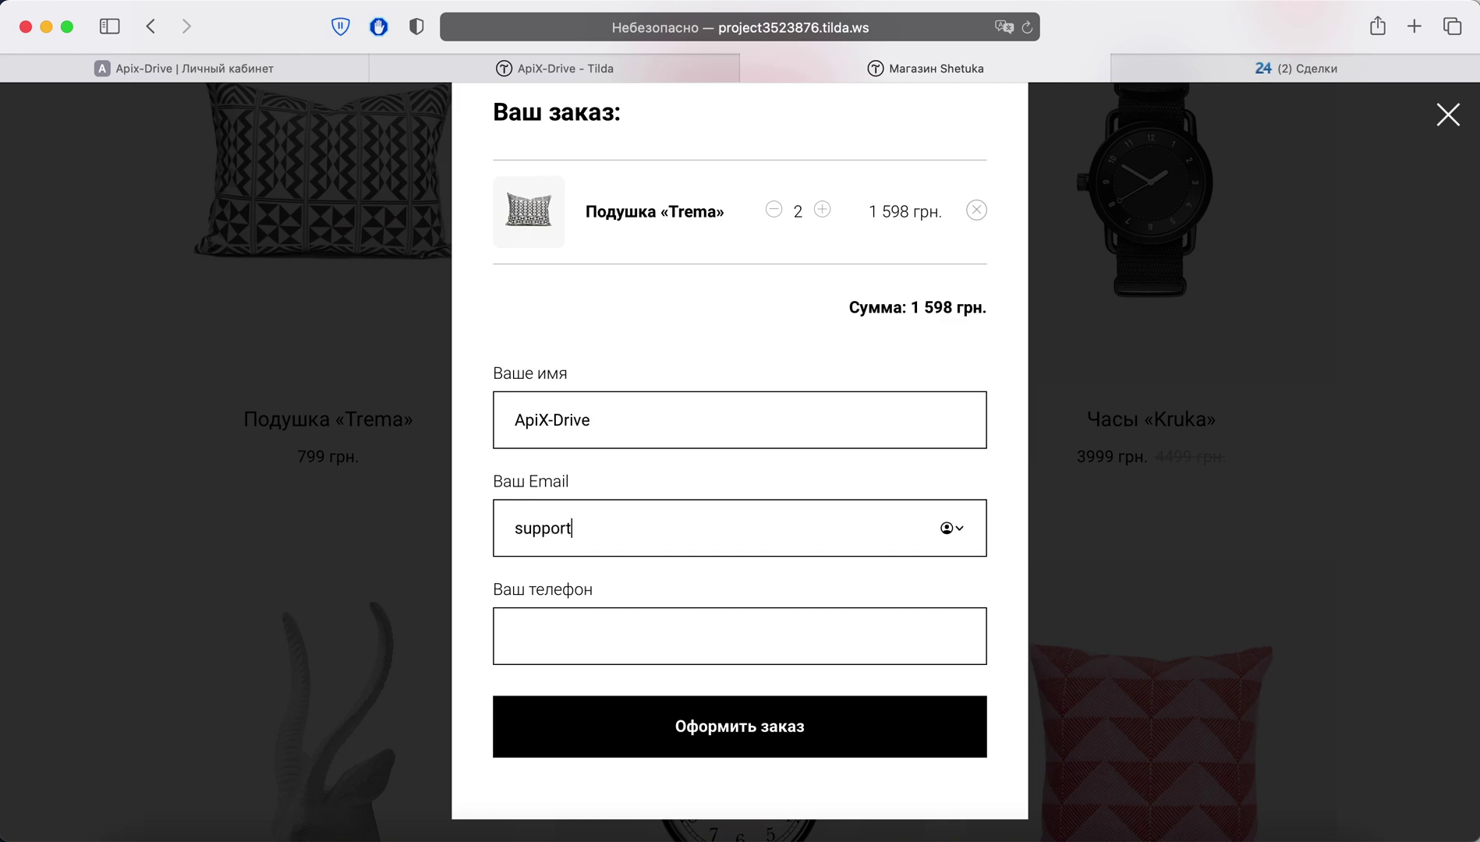
key("Tab")
type("+38")
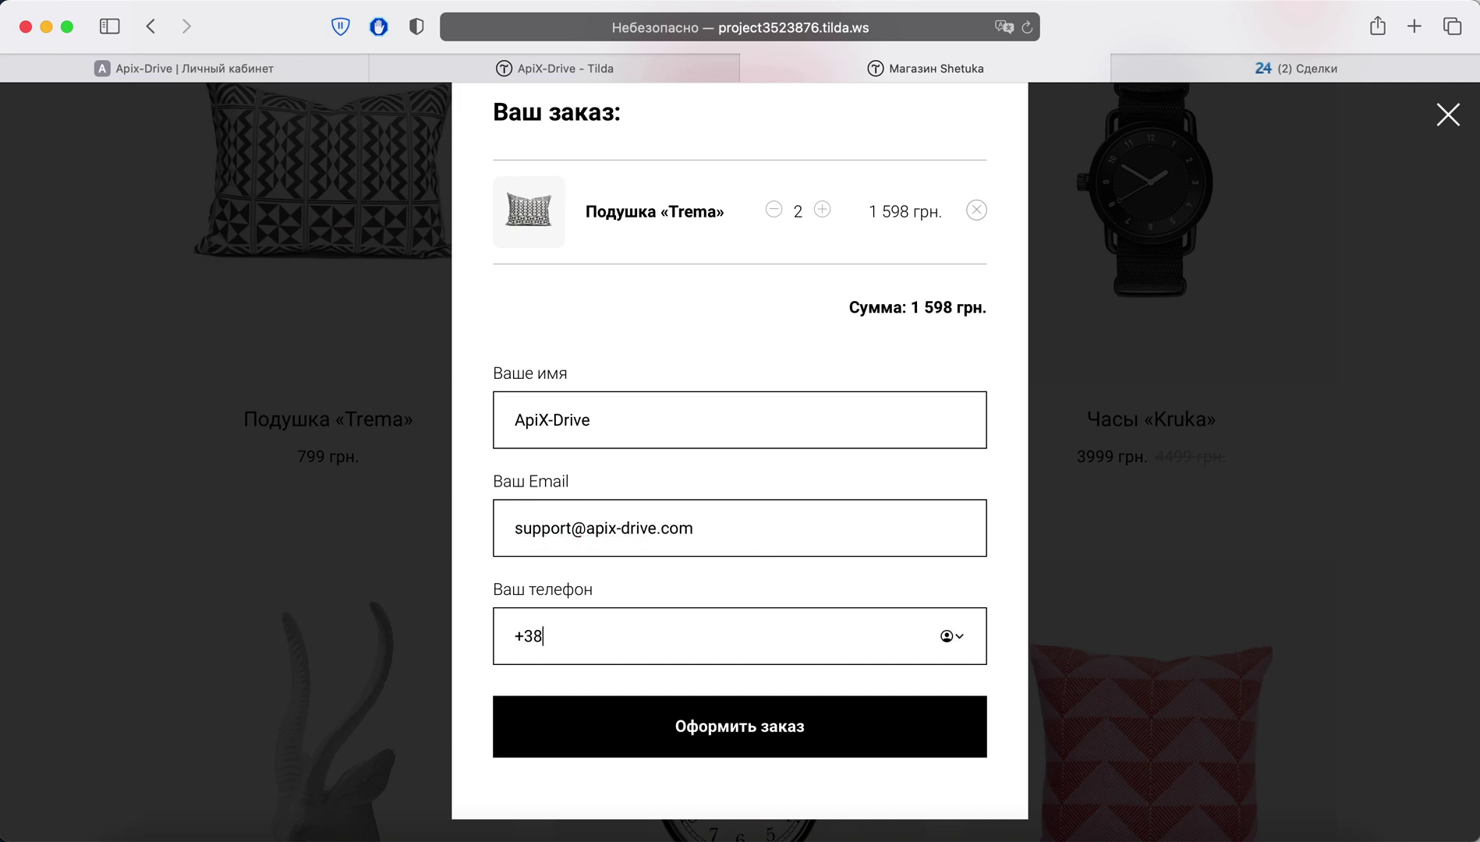
type("0670000000")
left_click(763, 722)
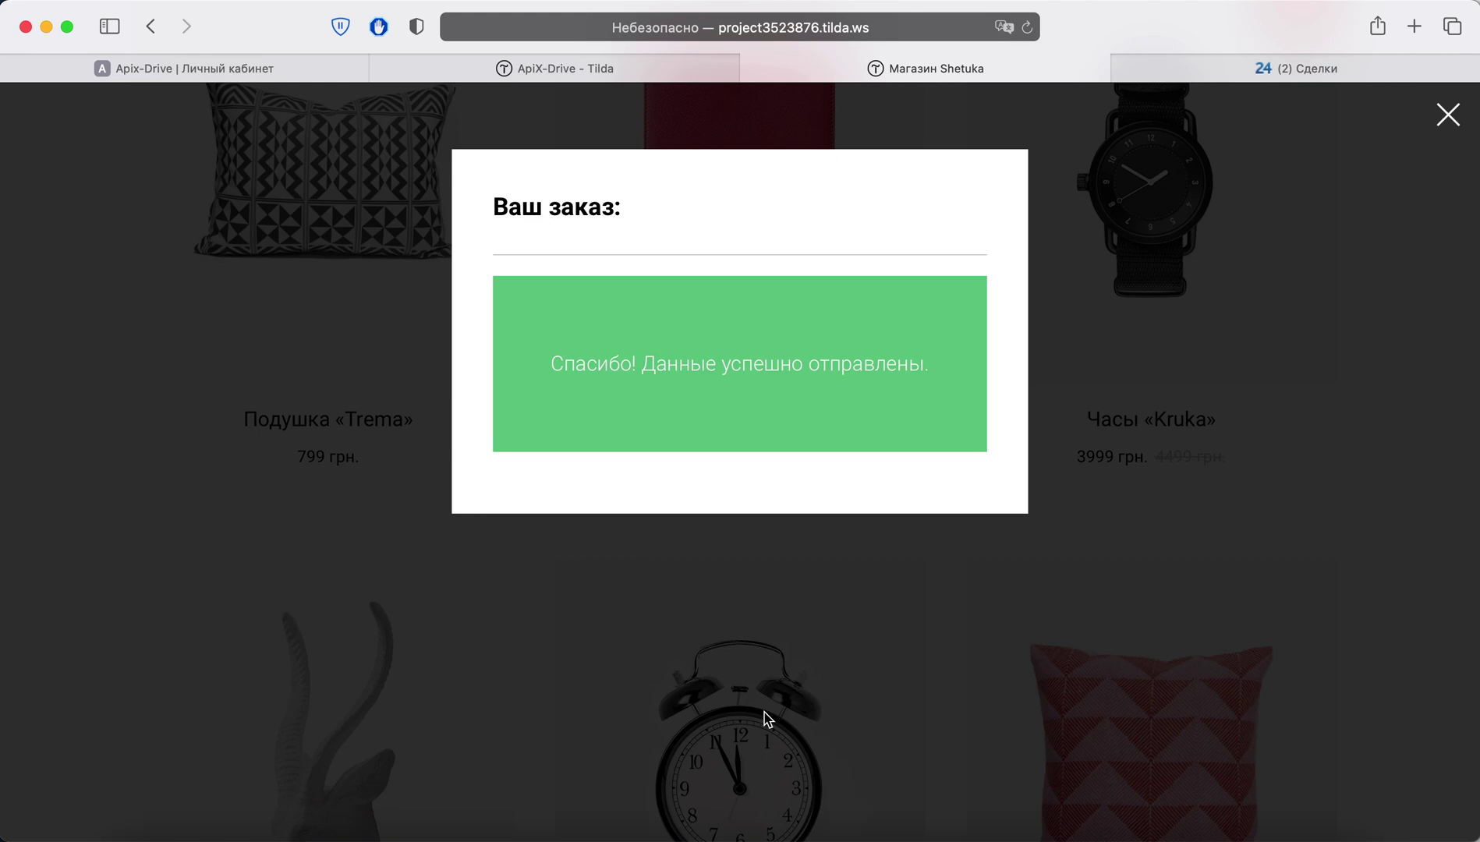
left_click(279, 77)
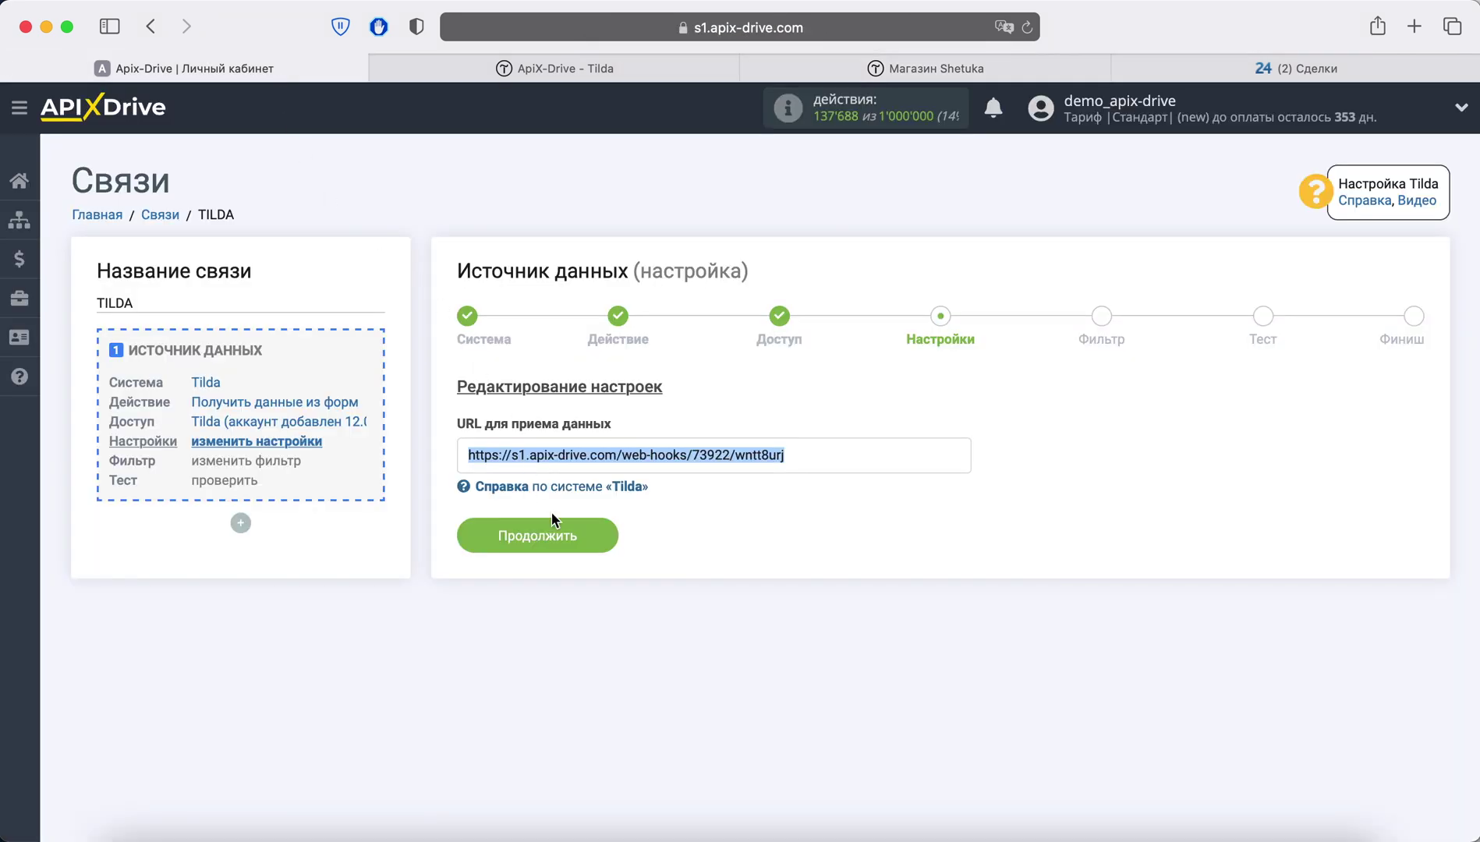
Step: Pass the settings and filter steps, review the Tilda test order data, and finish the source setup
left_click(589, 543)
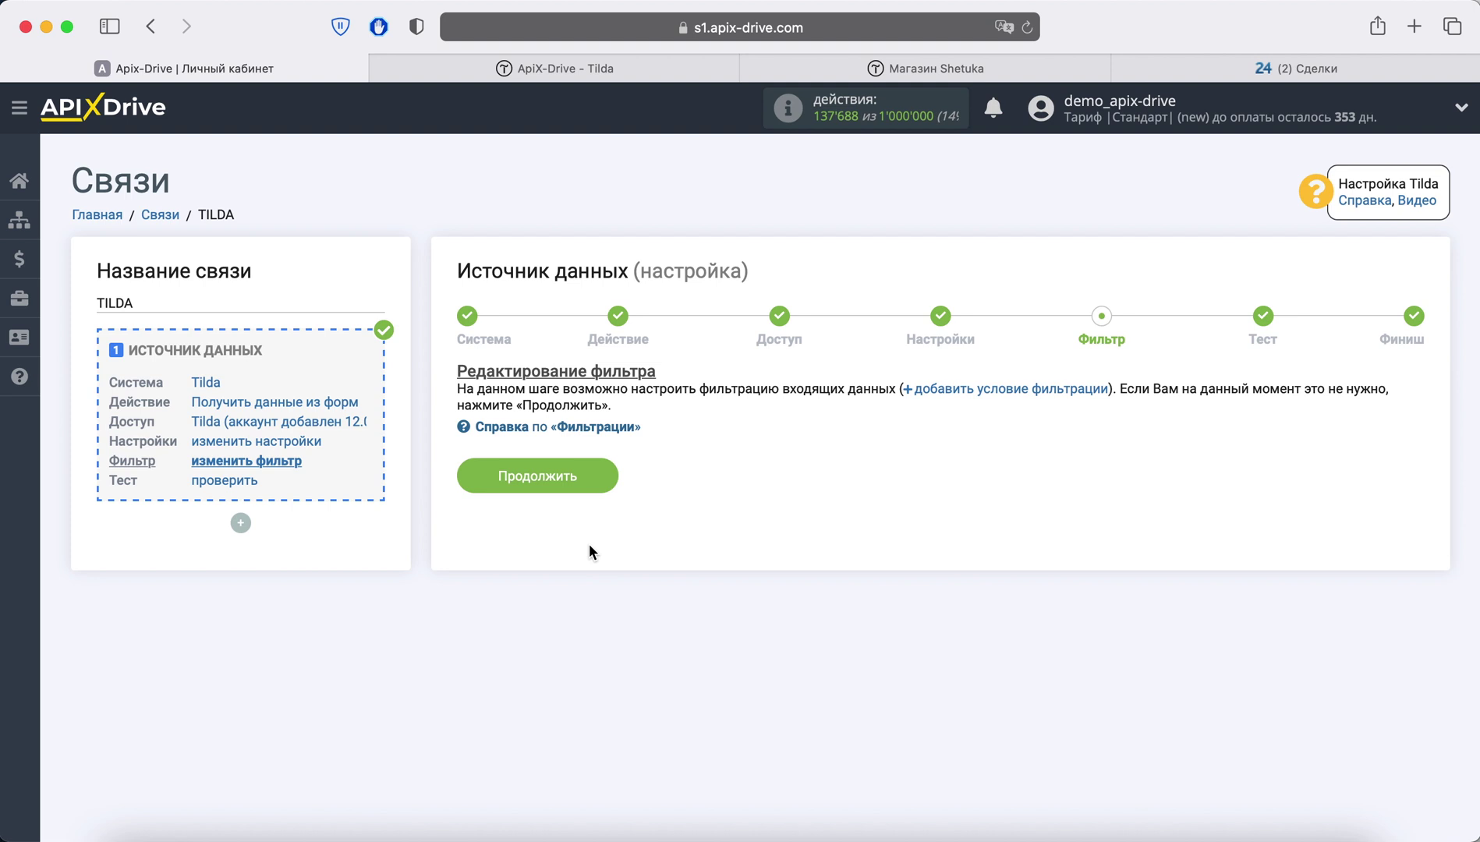
left_click(589, 471)
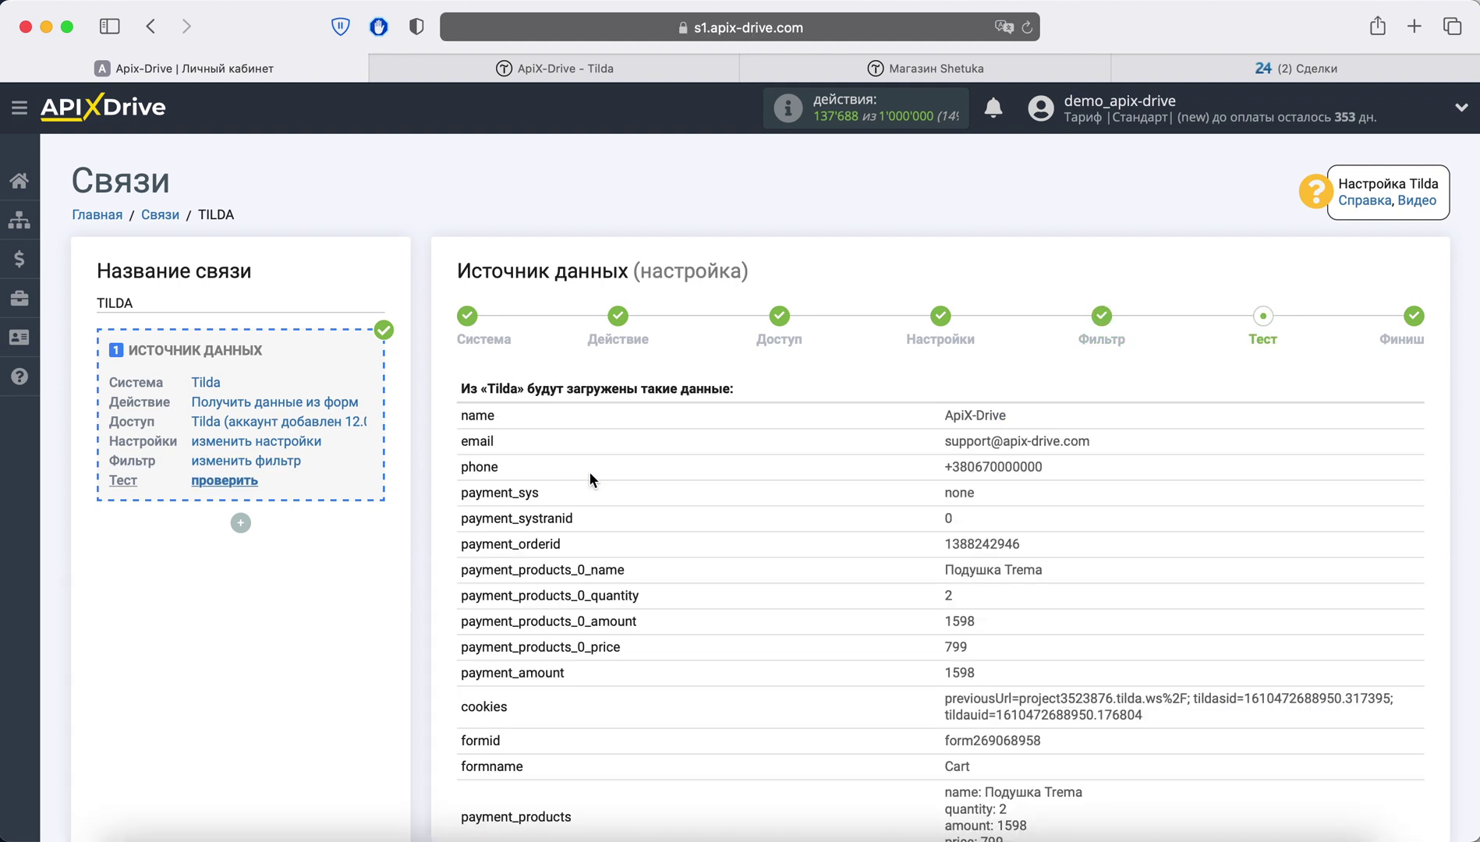
scroll(589, 471, "down", 3)
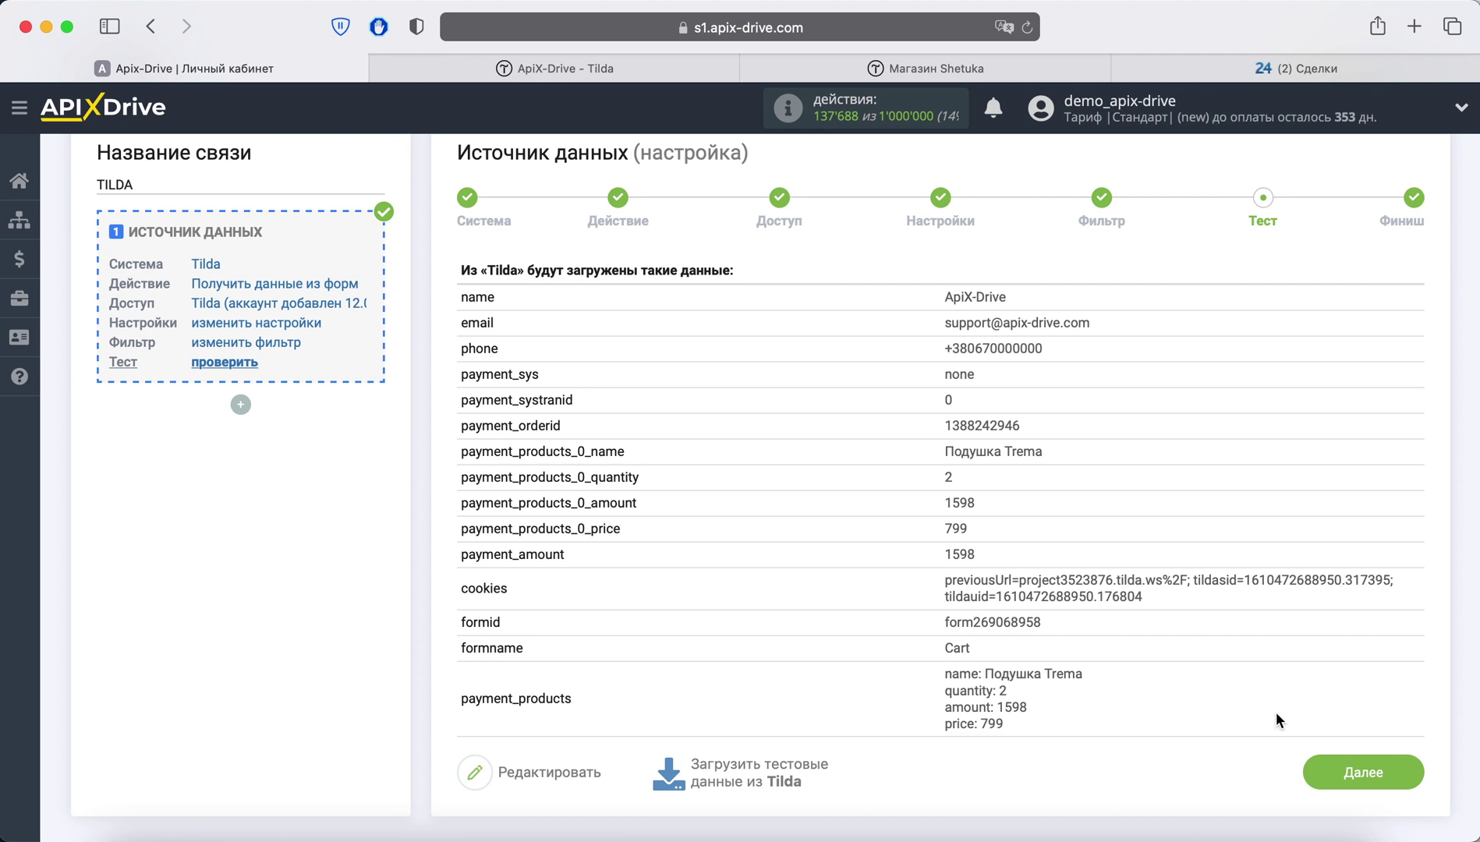
left_click(1328, 769)
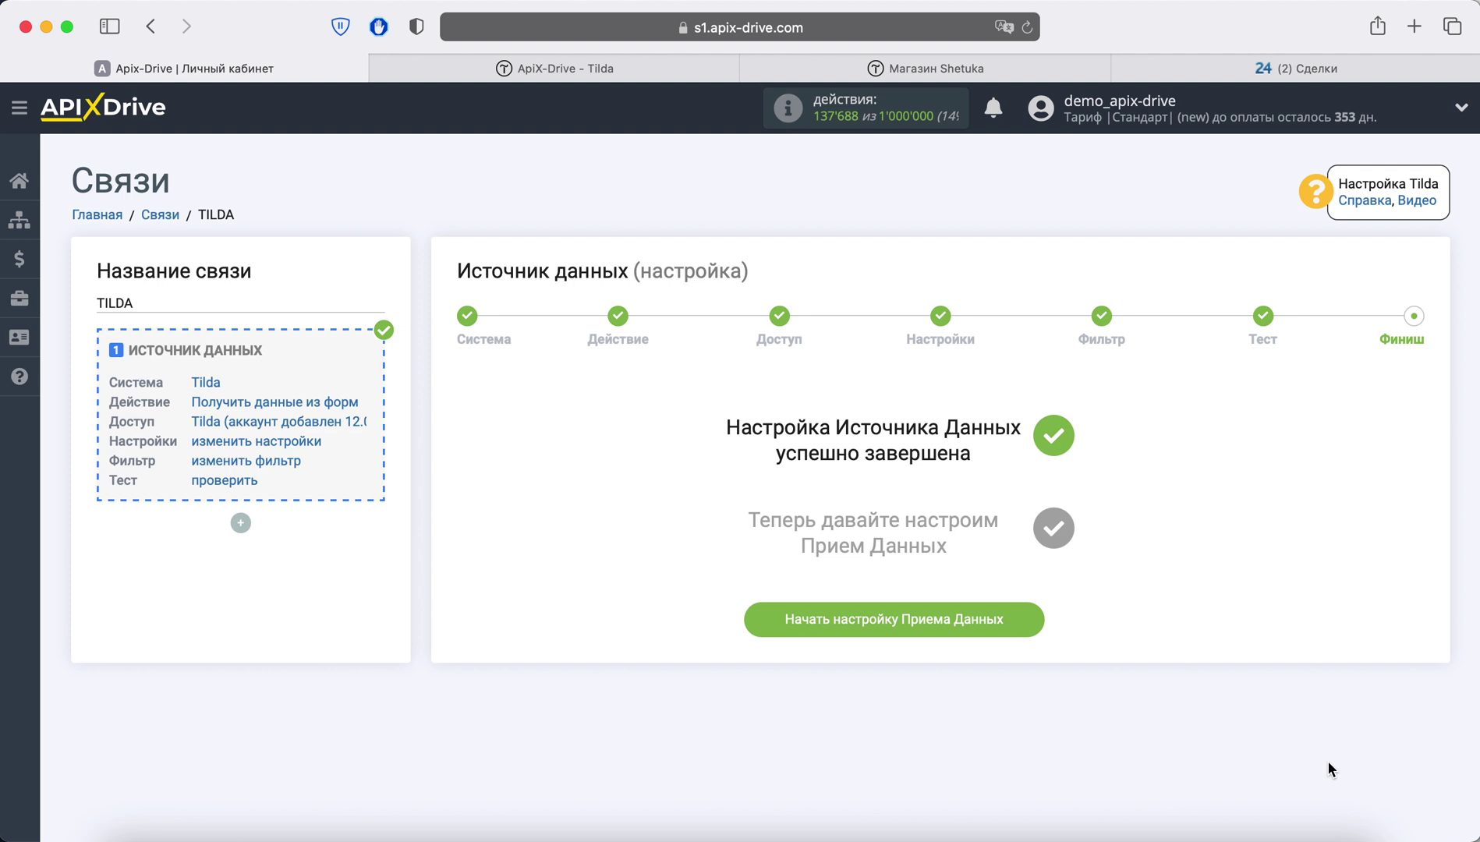
Step: Choose Битрикс24 as the receiving system with the «Отправка сделок» action
left_click(1010, 620)
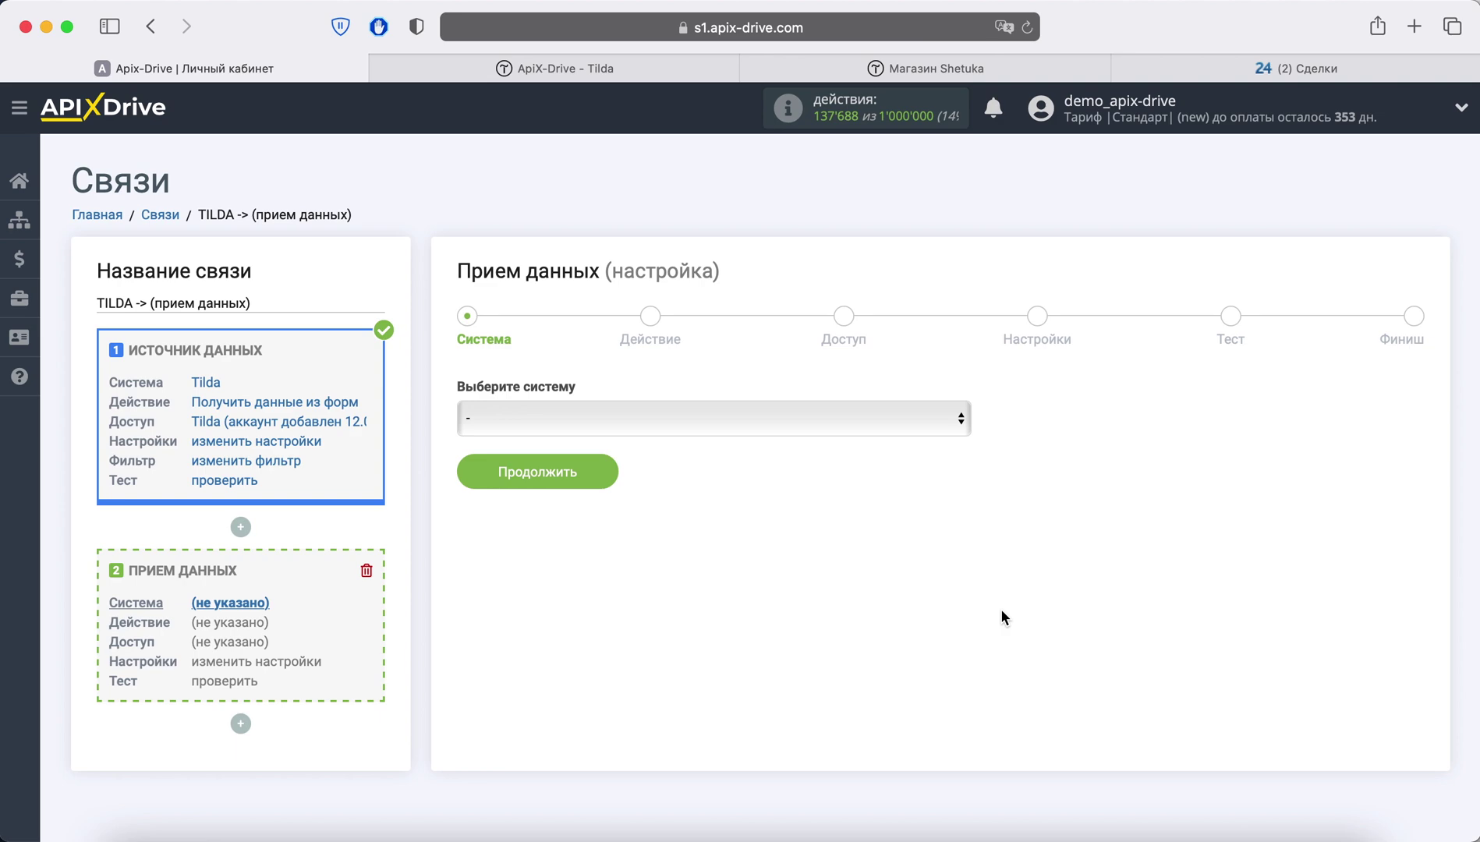
left_click(710, 421)
scroll(725, 593, "down", 20)
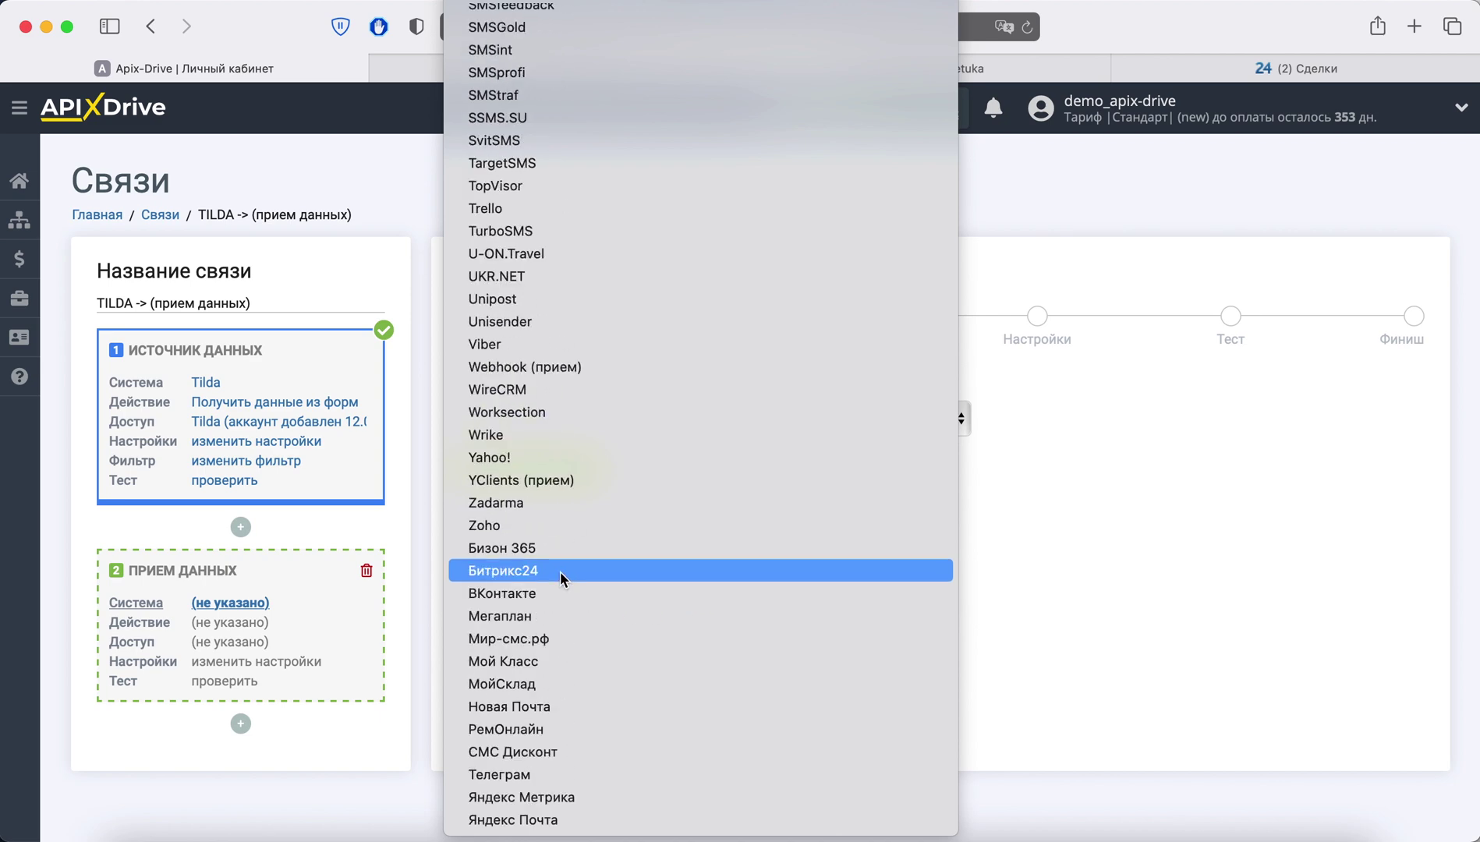
left_click(560, 572)
left_click(596, 466)
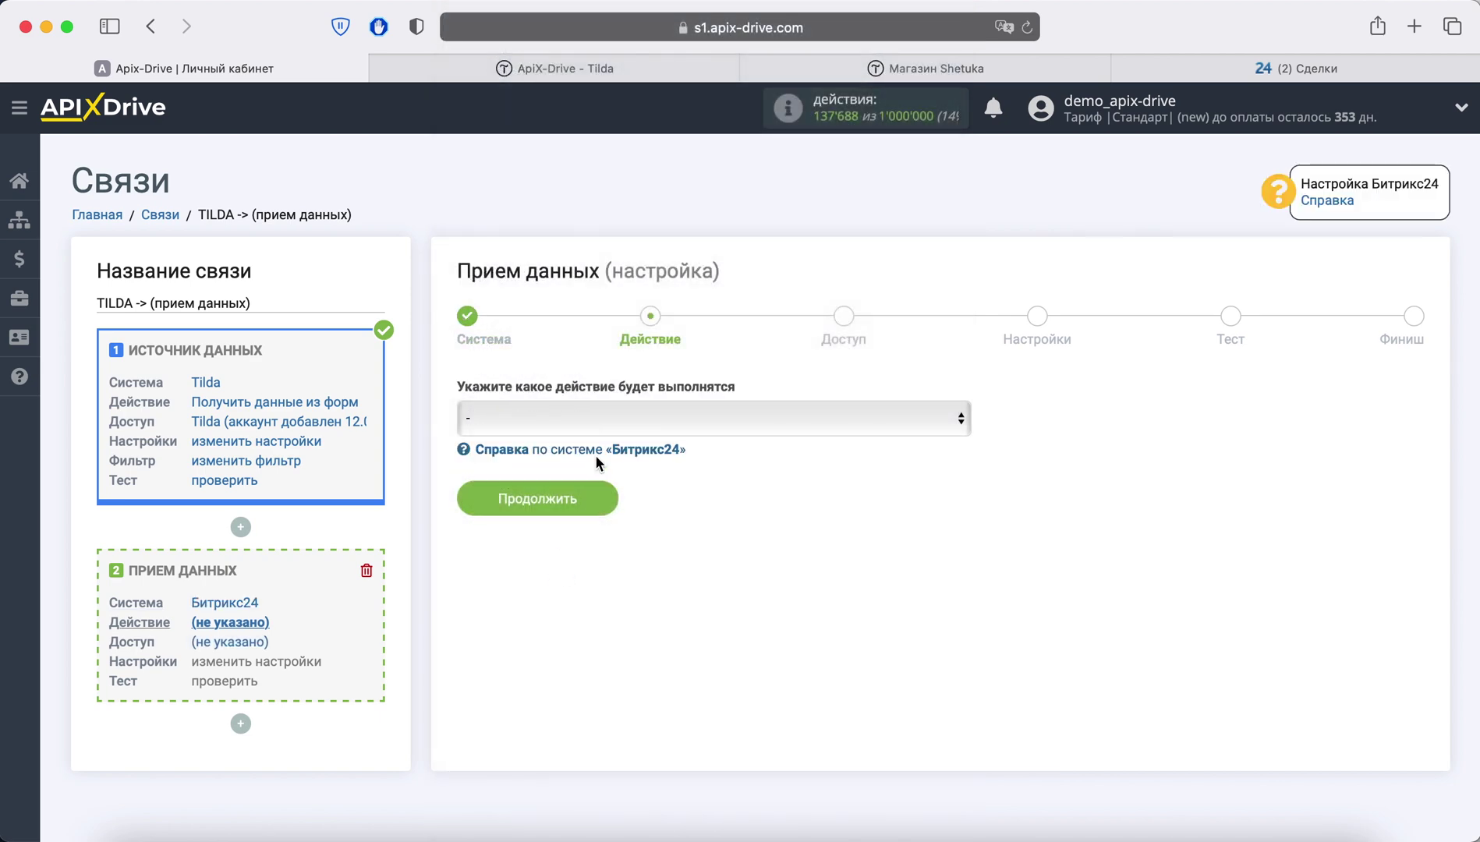
left_click(593, 412)
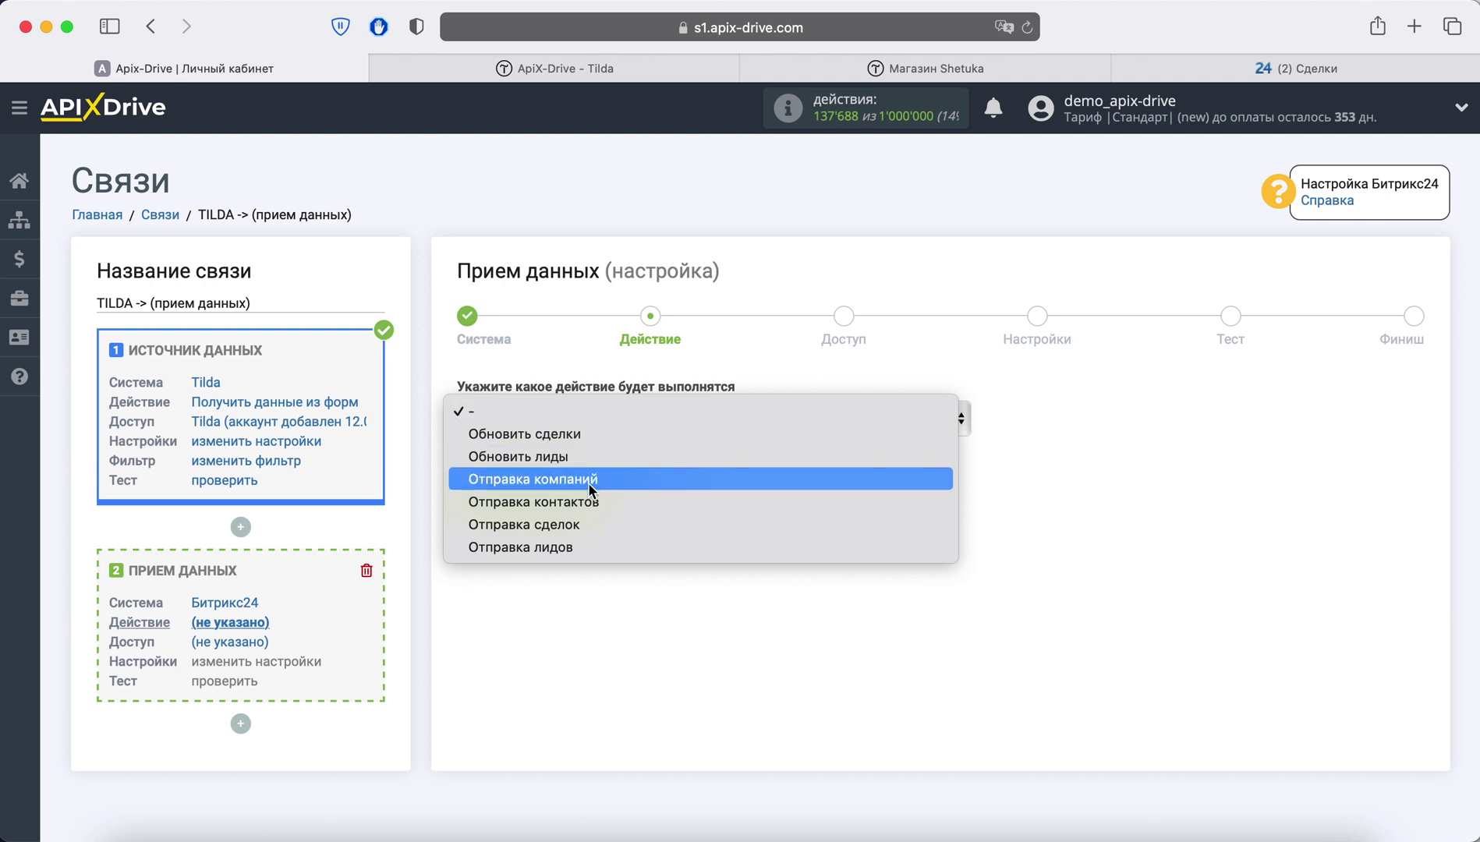
left_click(594, 527)
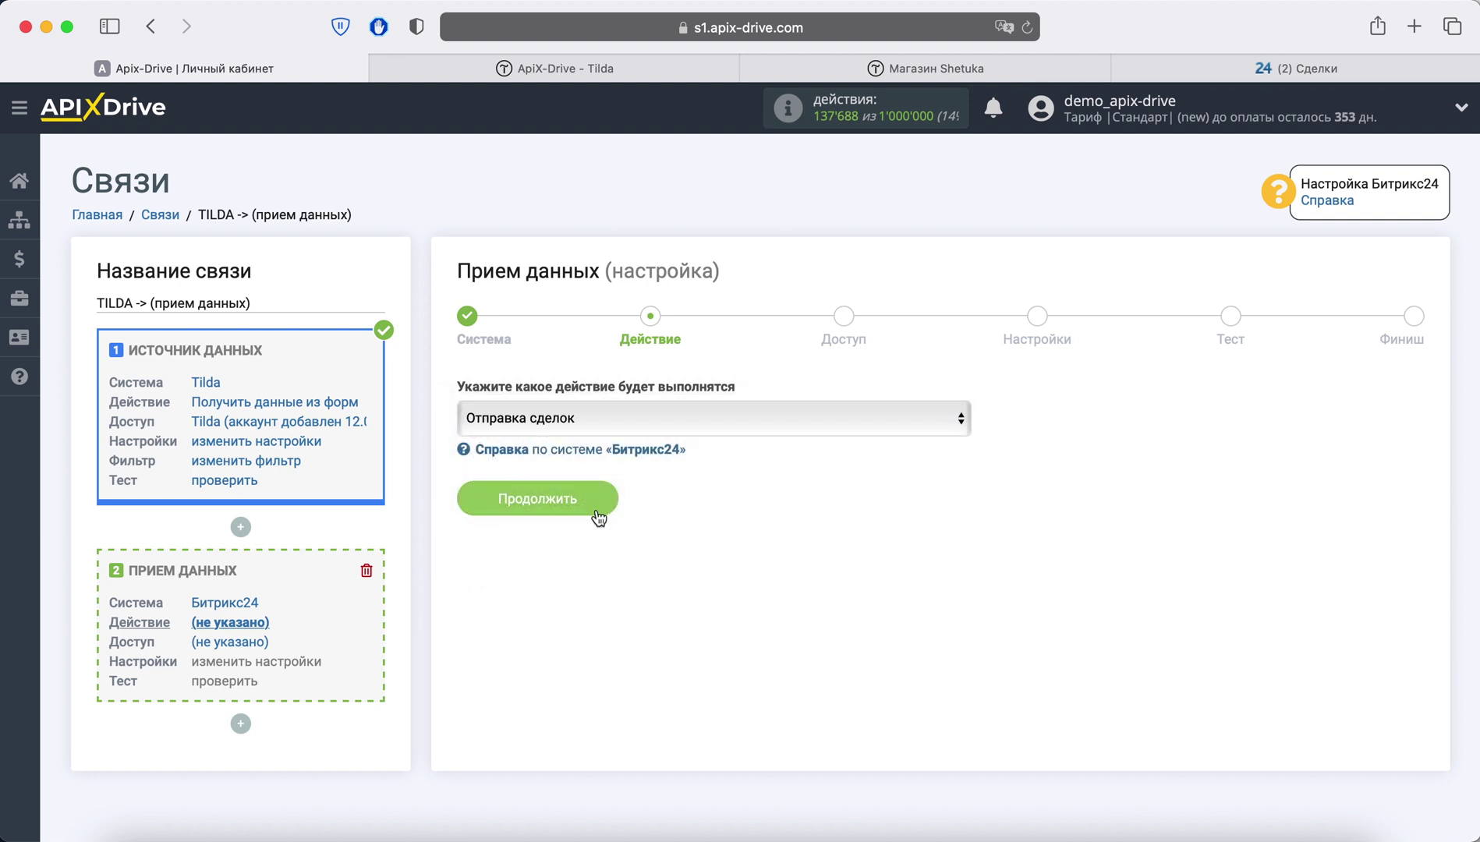
left_click(599, 516)
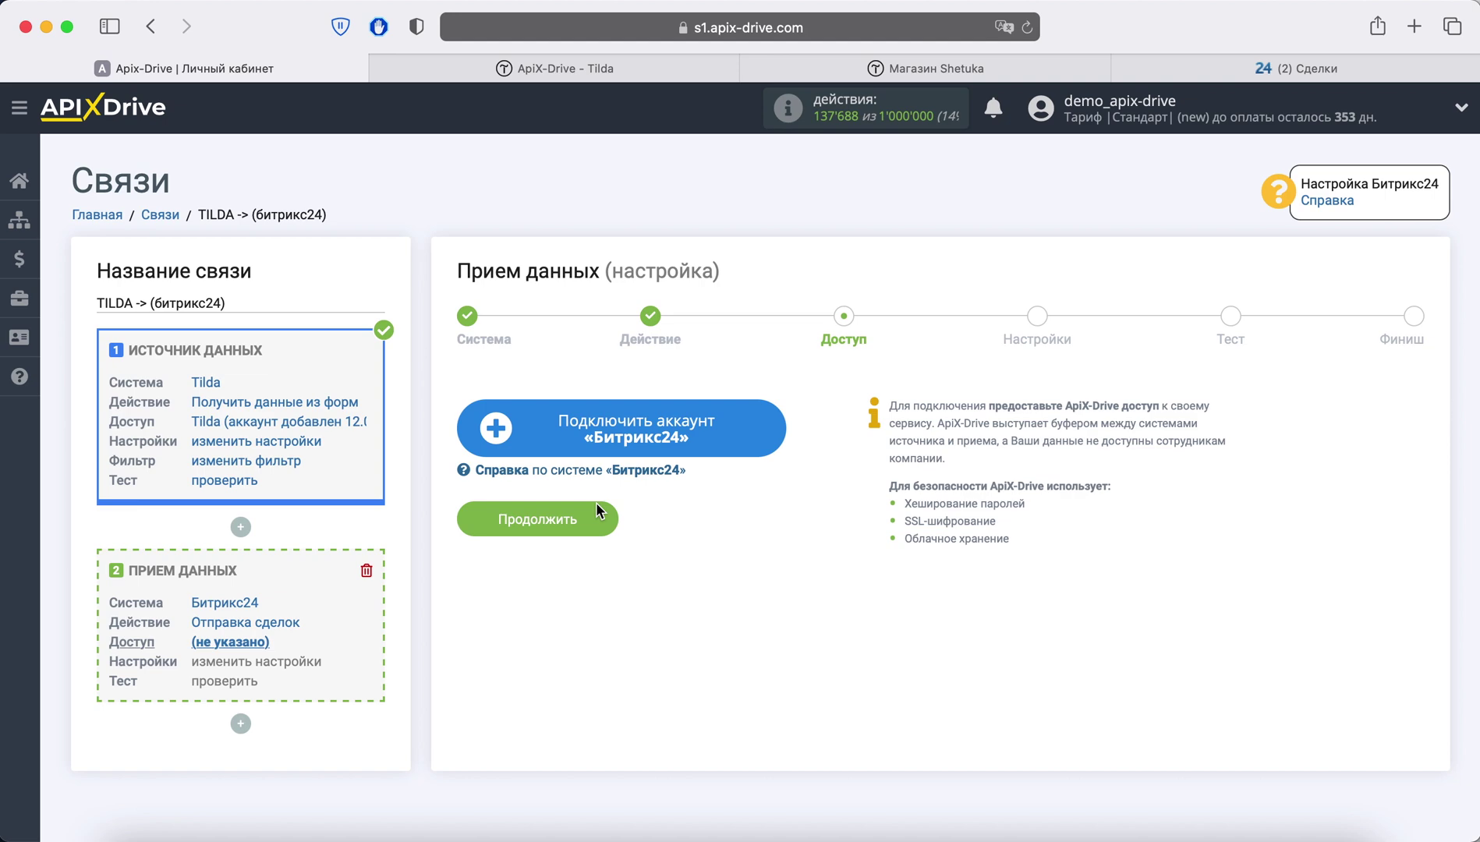
Step: Start adding a Битрикс24 account with облако installation and Украина as the registration country
left_click(581, 446)
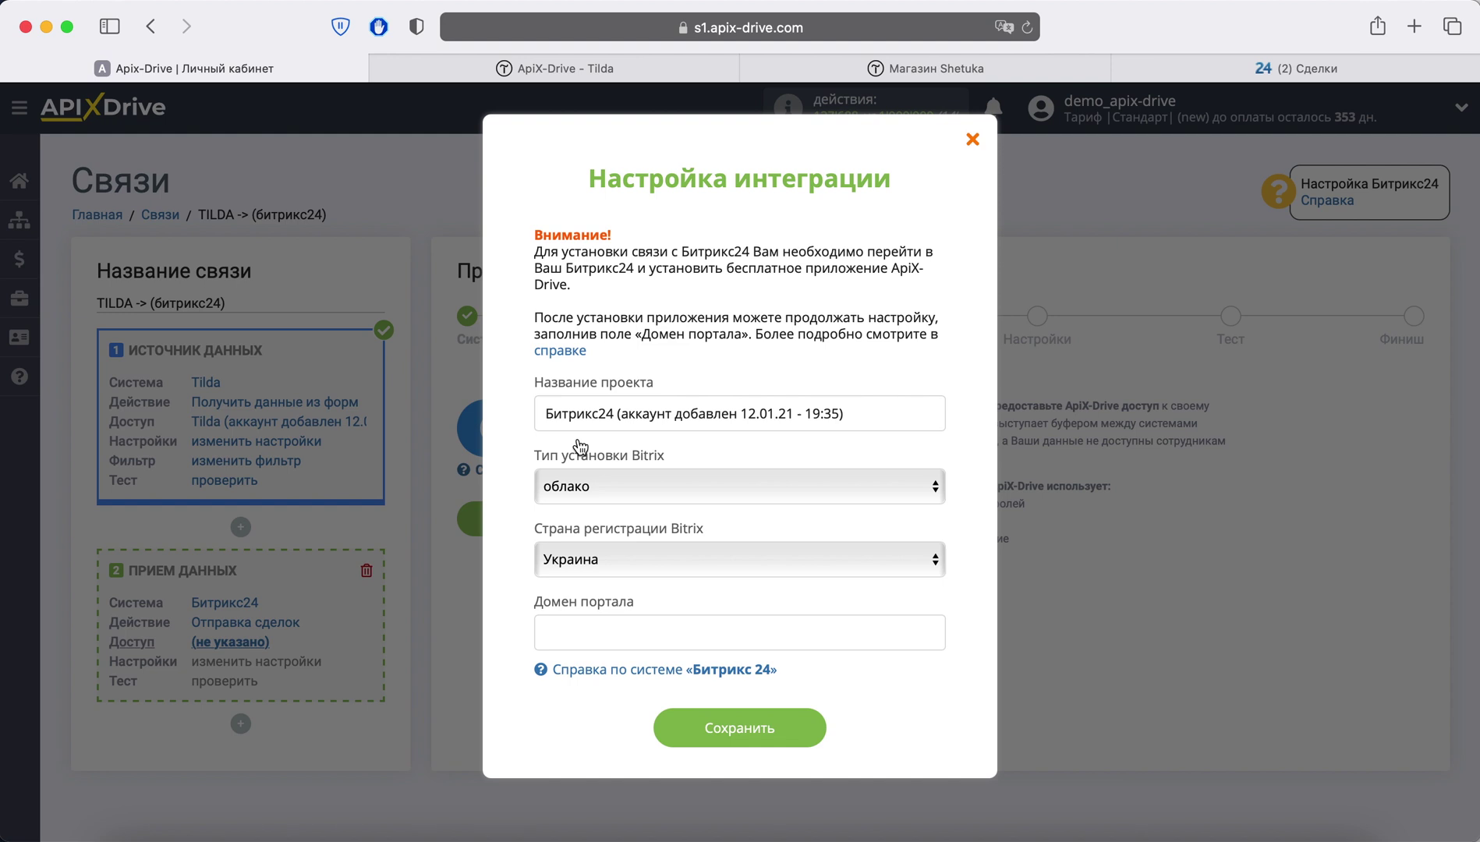
left_click(607, 481)
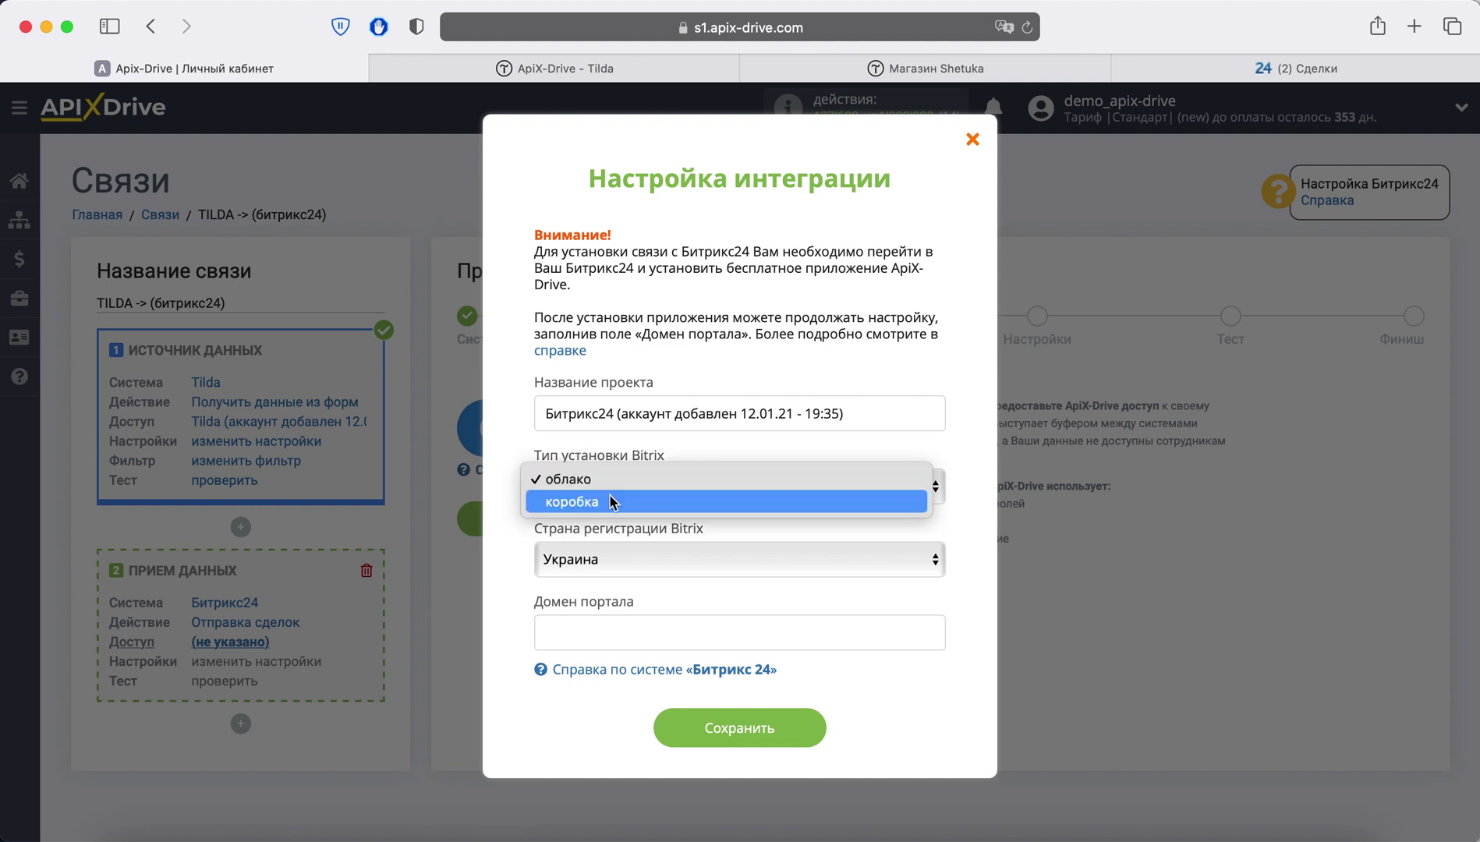
left_click(609, 482)
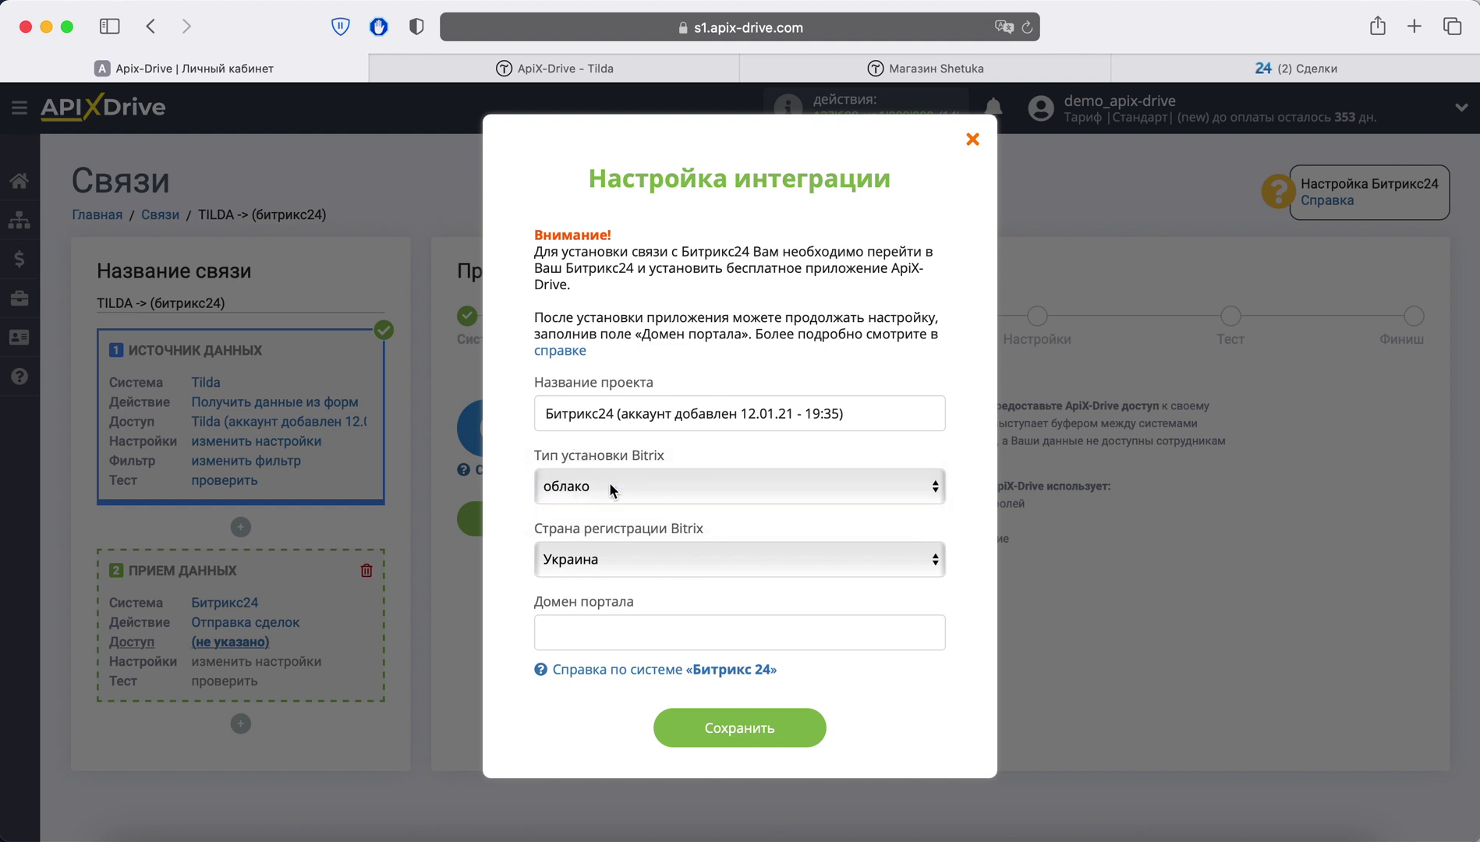
left_click(622, 547)
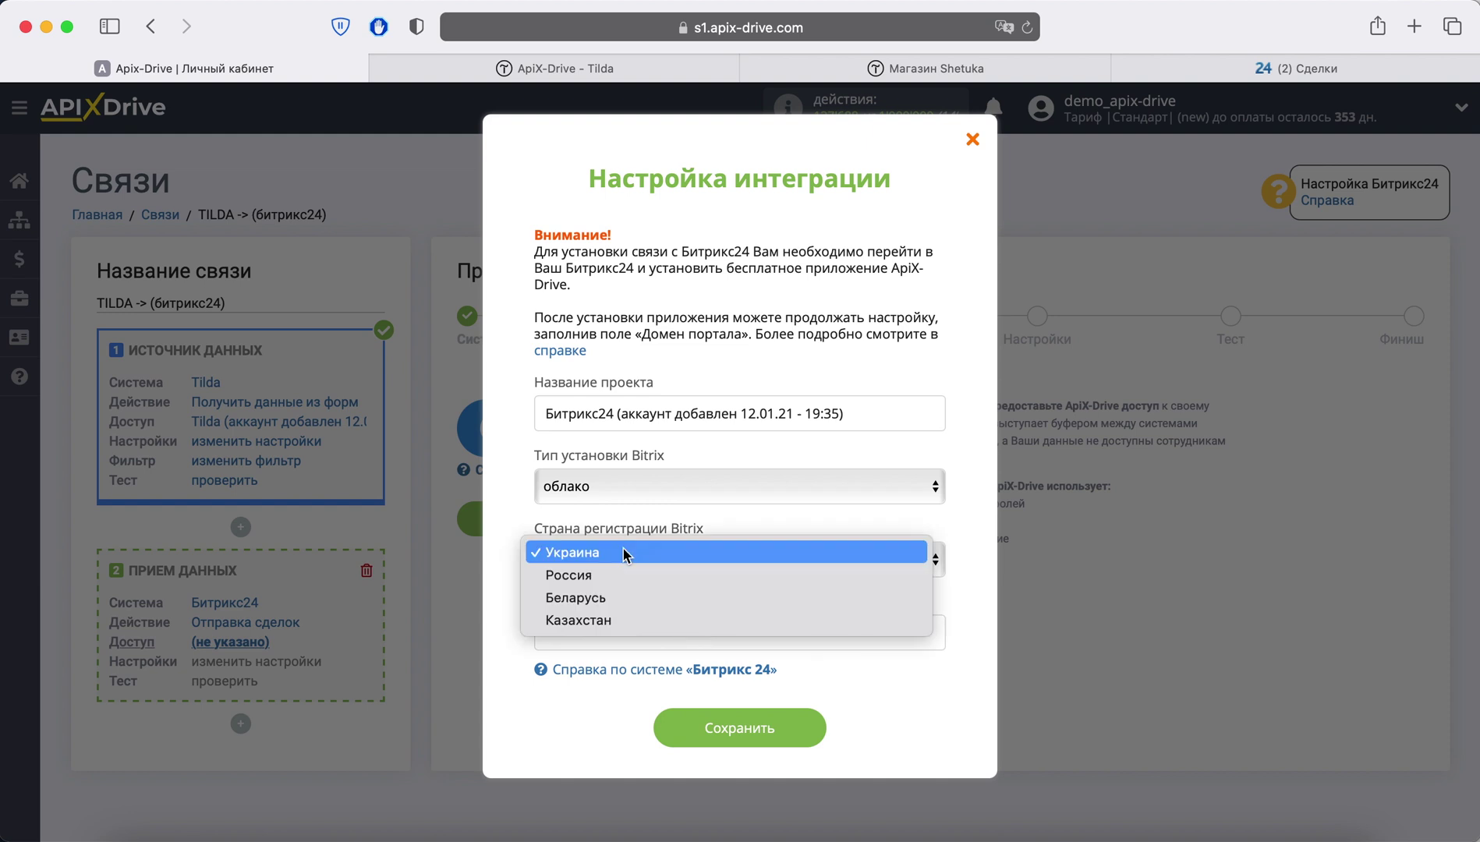
left_click(622, 552)
left_click(585, 627)
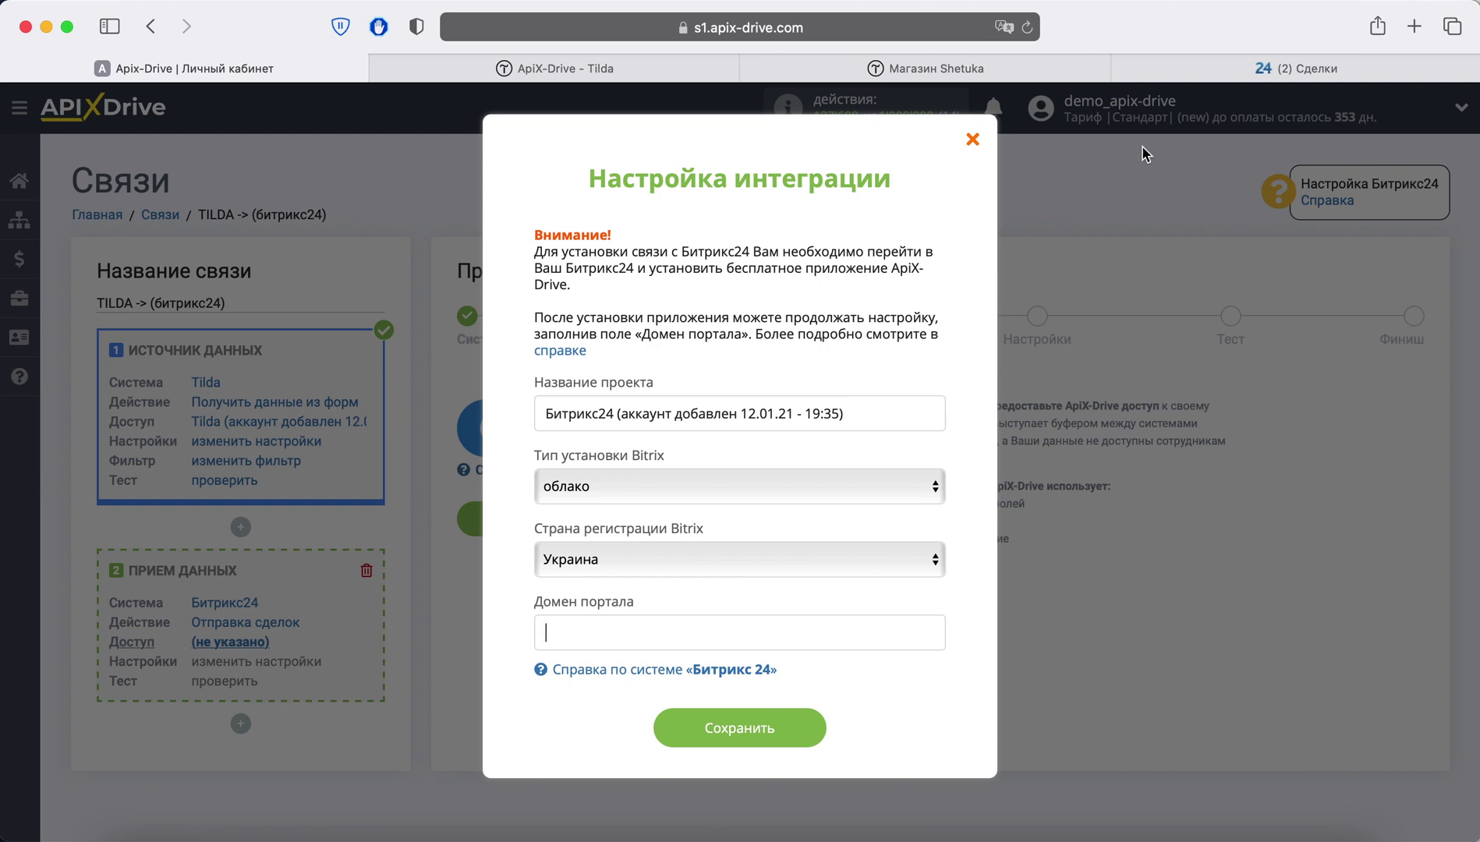
left_click(1211, 72)
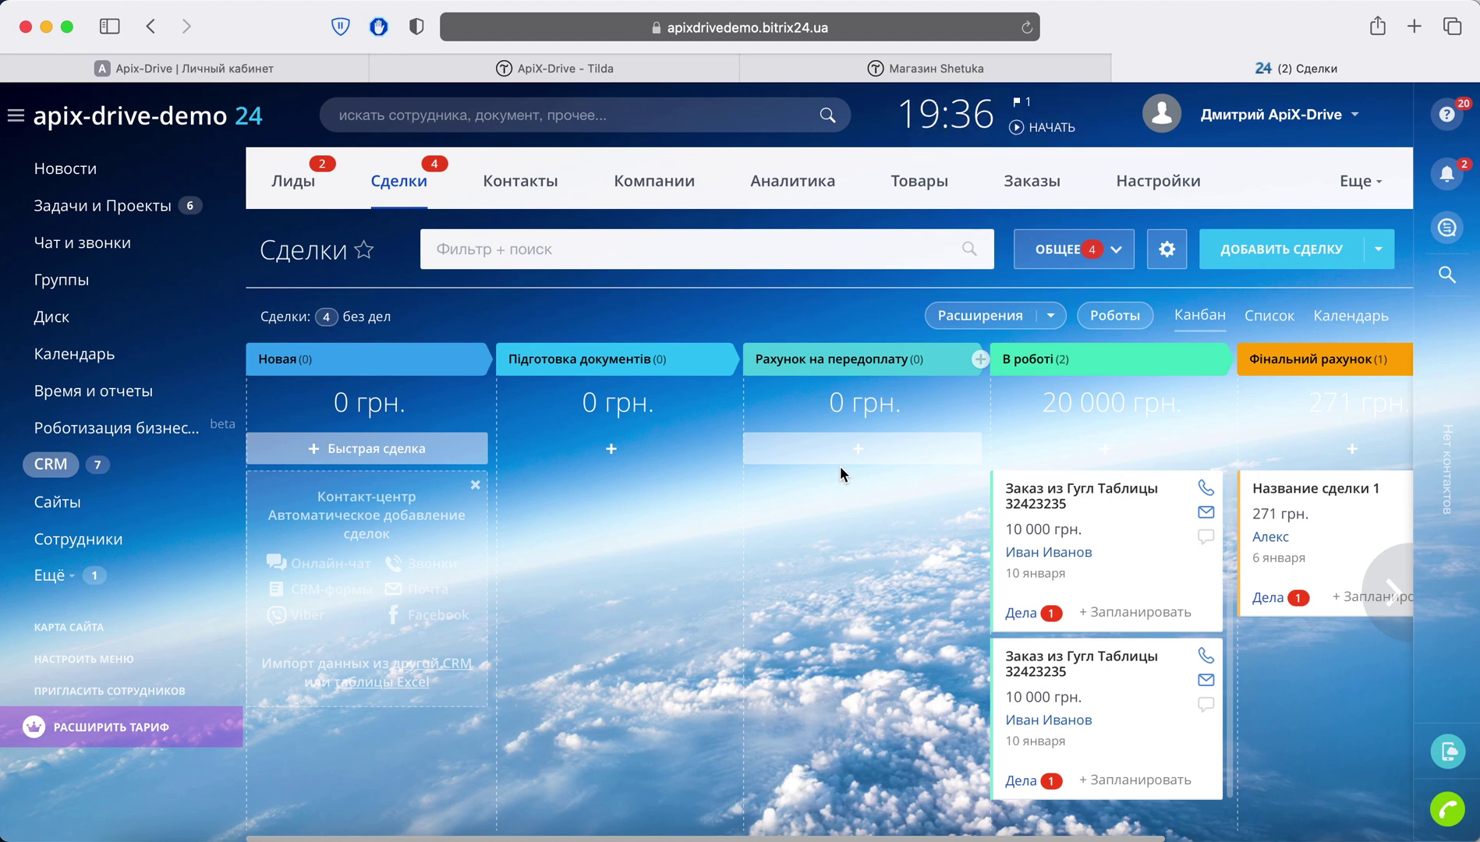
Step: Find the ApiX-Drive app in the Bitrix24 catalogue, accept both agreements, and install it
left_click(37, 580)
scroll(78, 581, "down", 5)
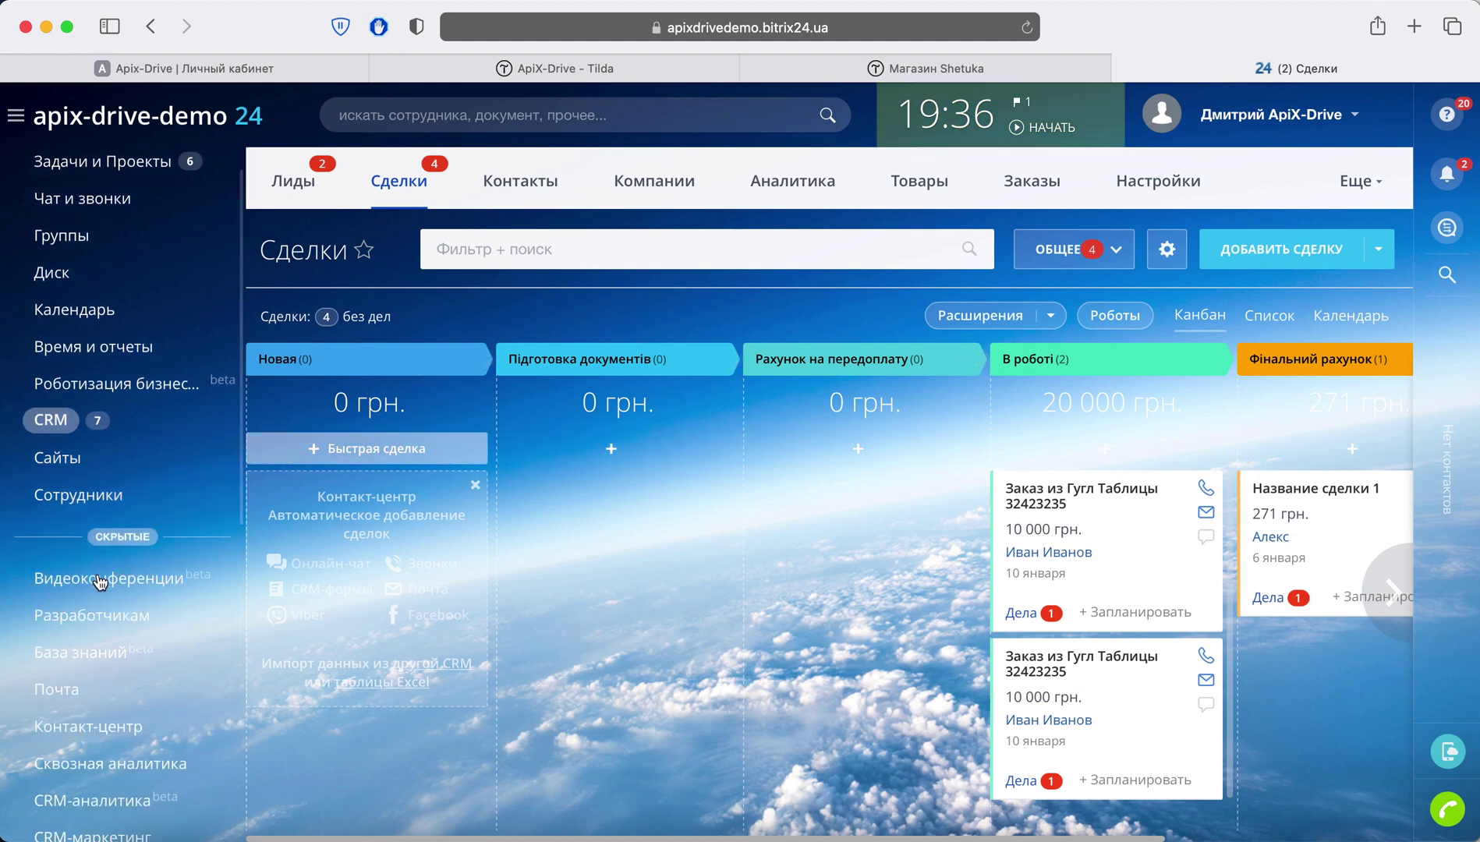
left_click(100, 508)
type("apix-drive")
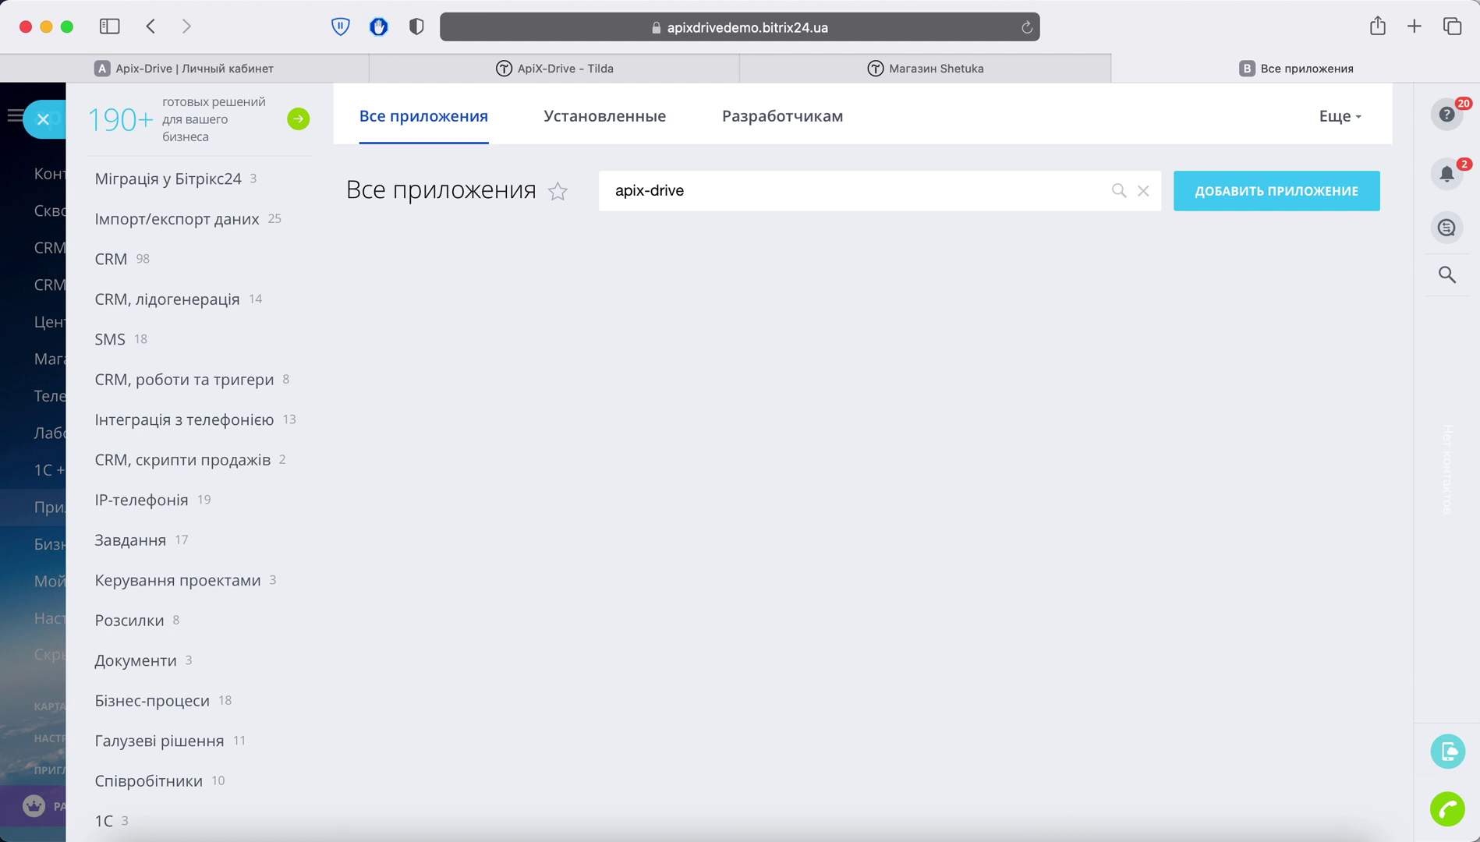
left_click(493, 325)
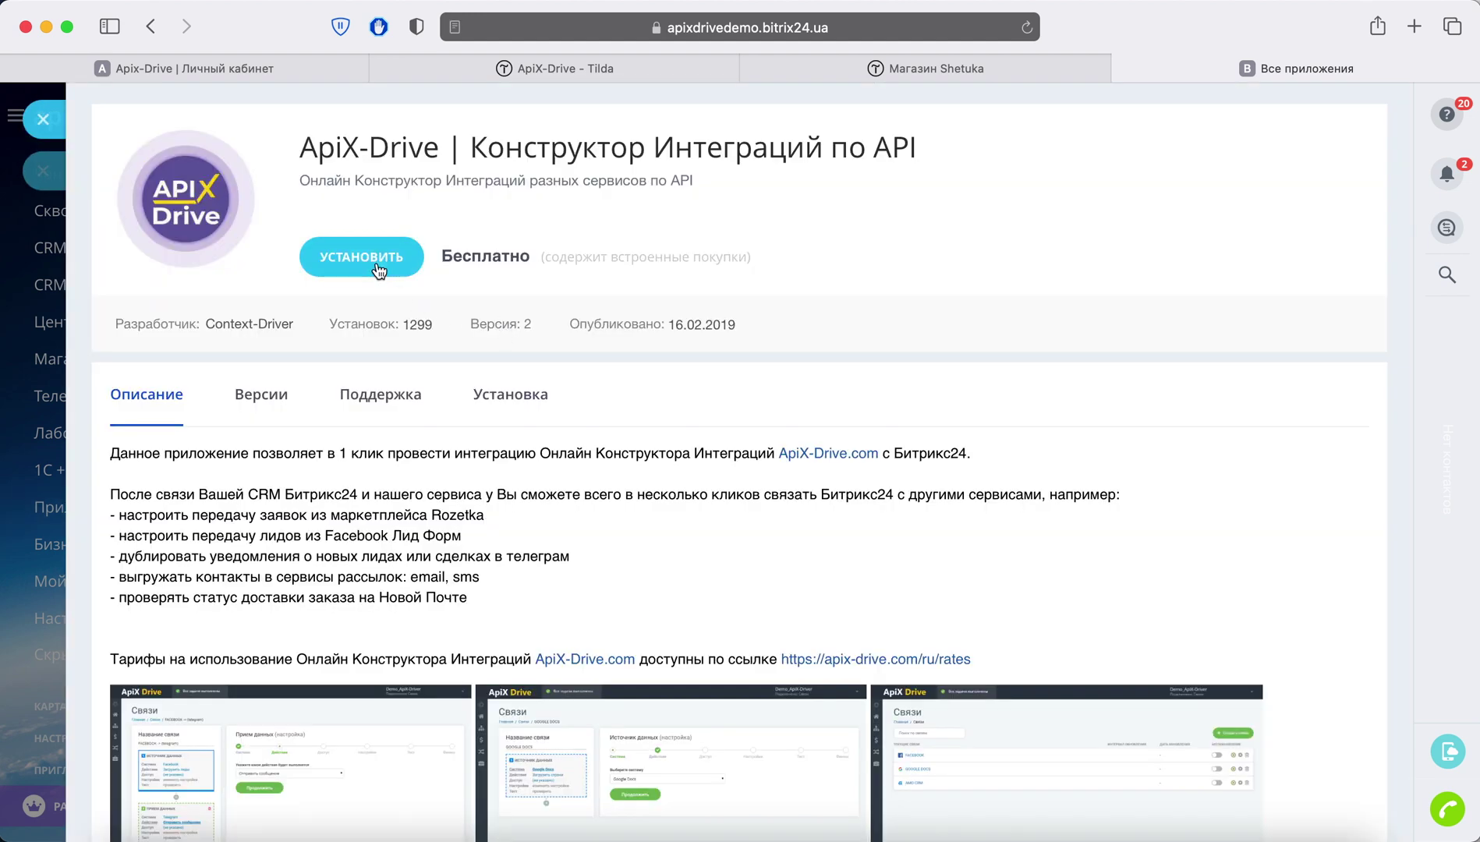
left_click(381, 271)
left_click(536, 599)
left_click(536, 625)
left_click(688, 686)
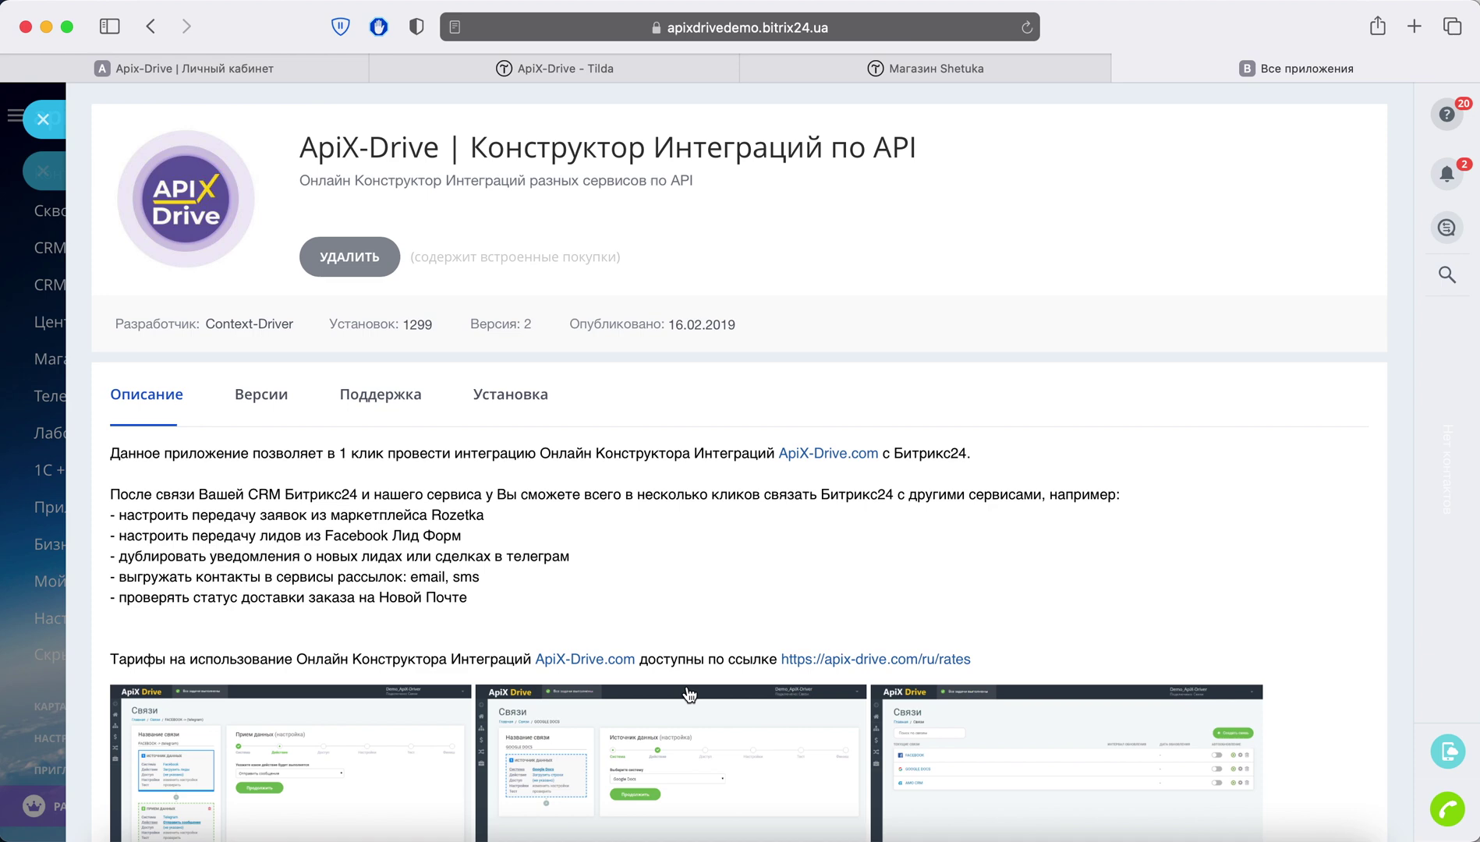
Step: Copy the portal domain apixdrivedemo.bitrix24.ua from the address bar
left_click(710, 29)
left_click(709, 30)
left_click_drag(672, 27, 508, 27)
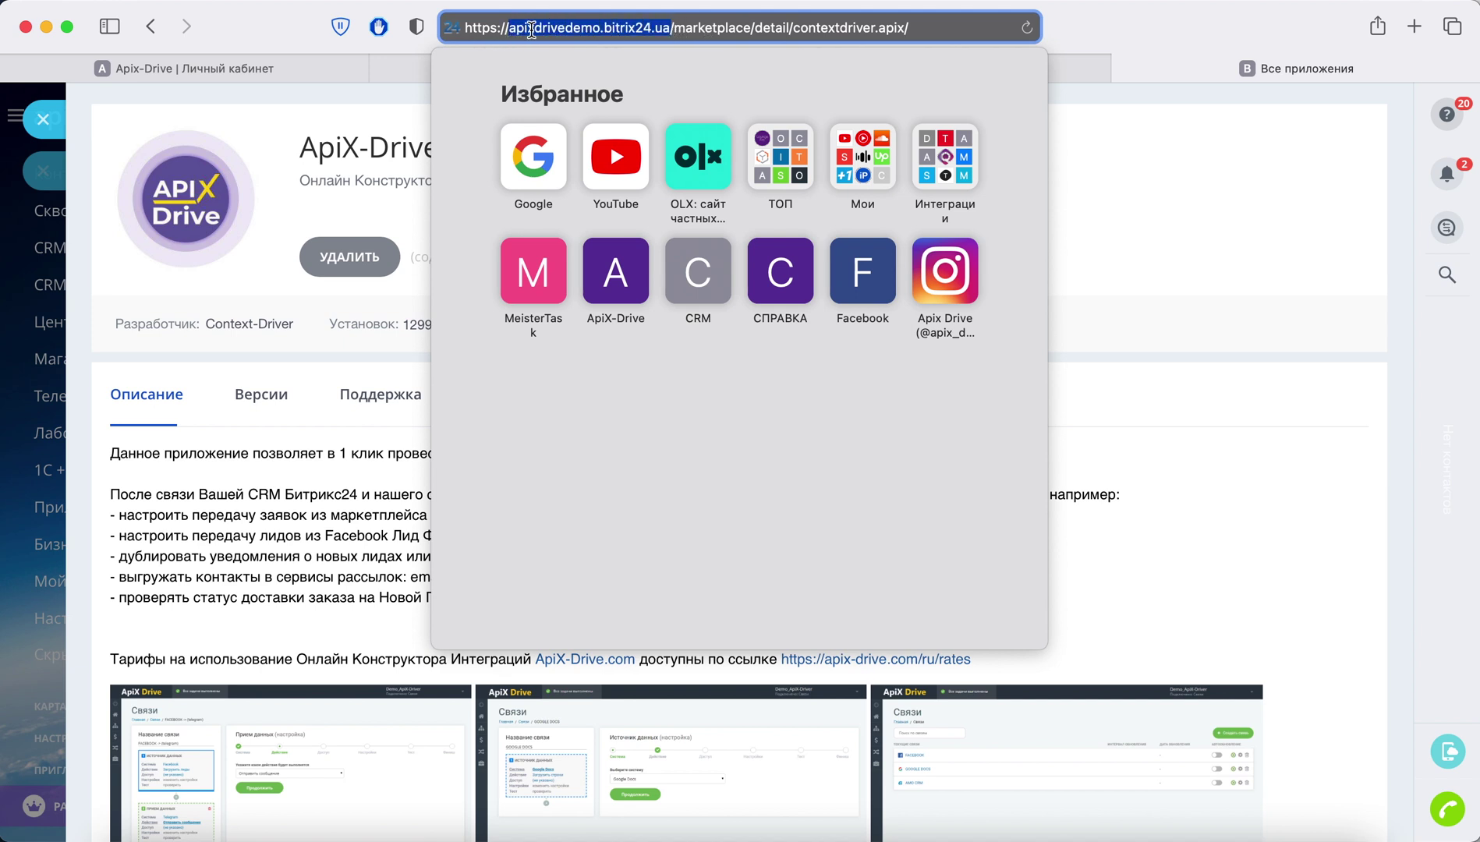
right_click(532, 28)
left_click(557, 64)
Step: Paste apixdrivedemo.bitrix24.ua into Домен портала and save the integration settings
left_click(325, 74)
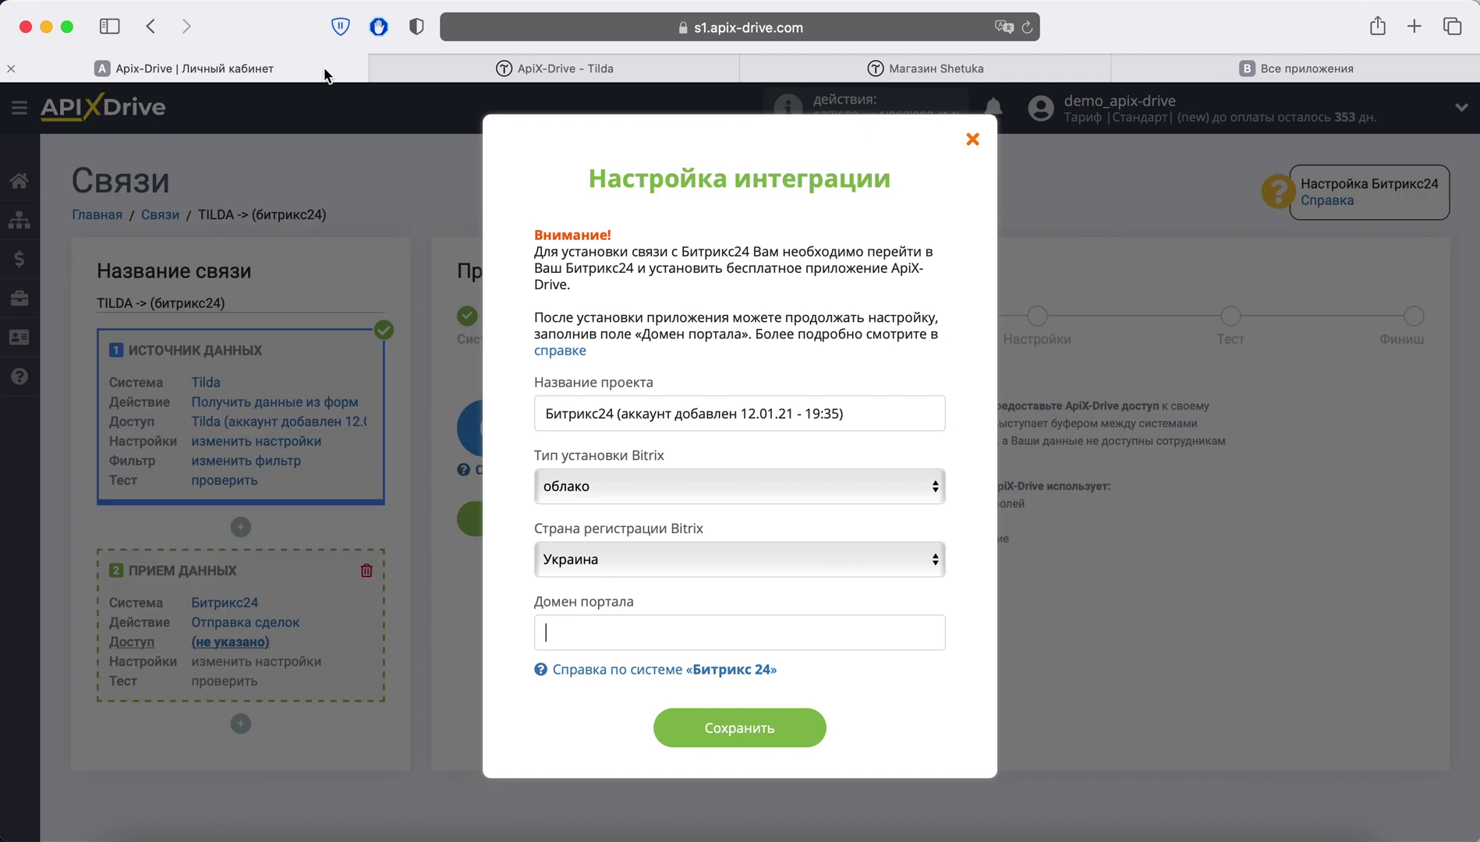
right_click(587, 633)
left_click(608, 639)
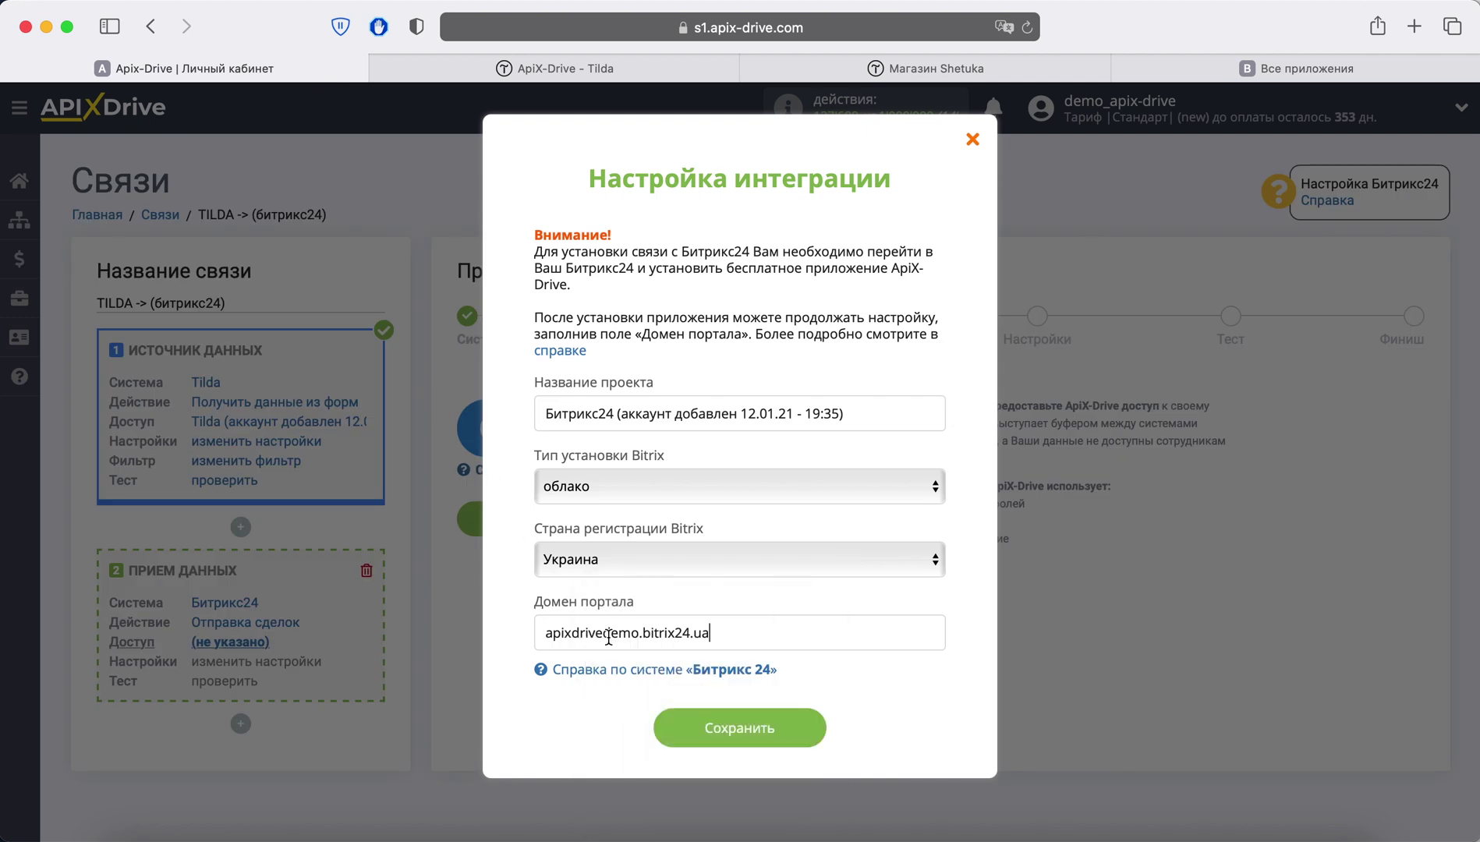
left_click(743, 723)
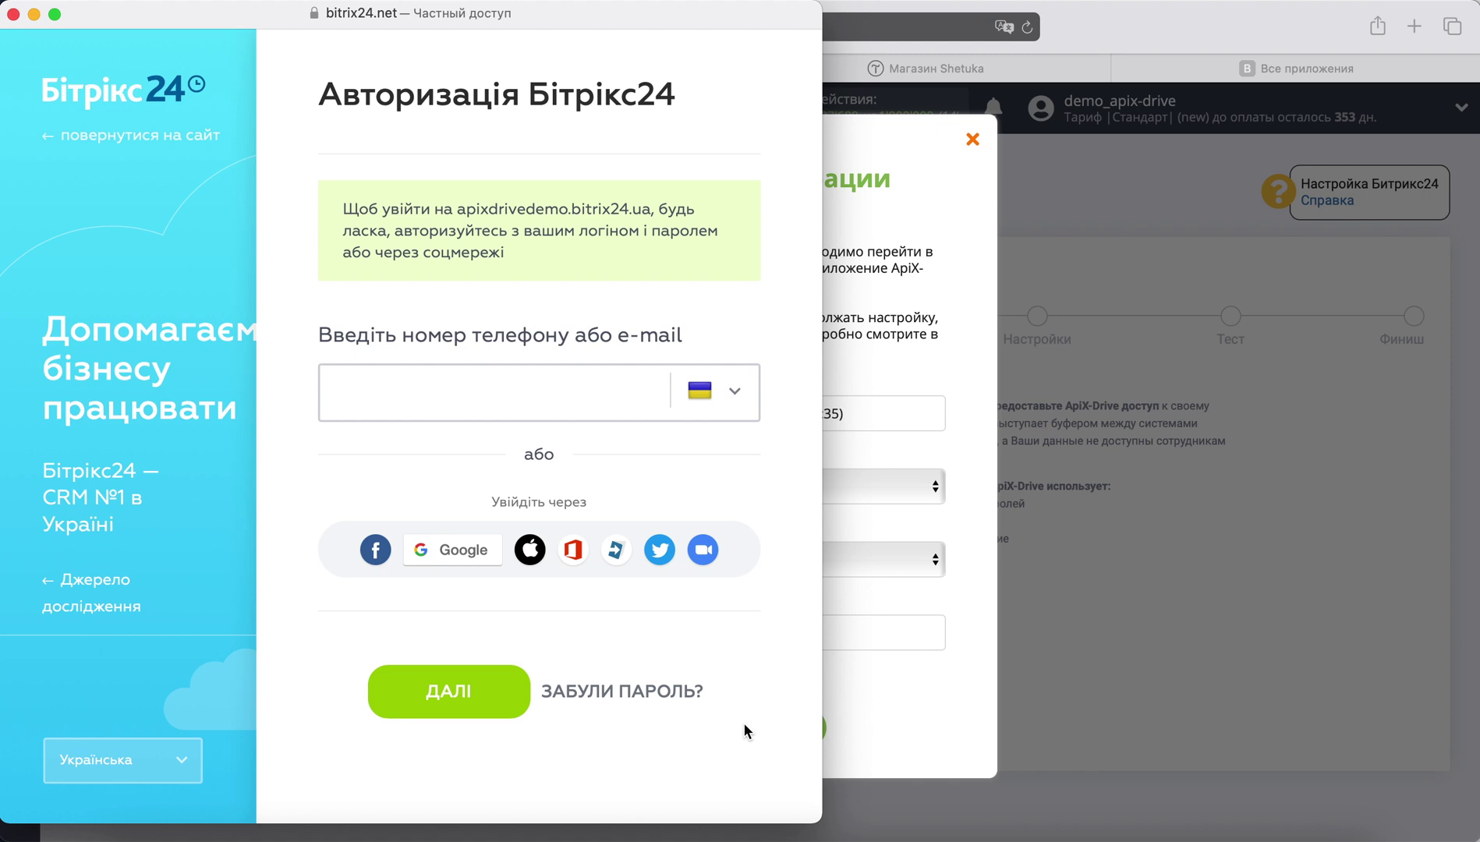
Step: Sign in to Bitrix24 with the account e-mail and the saved password
left_click(443, 386)
key("super+v")
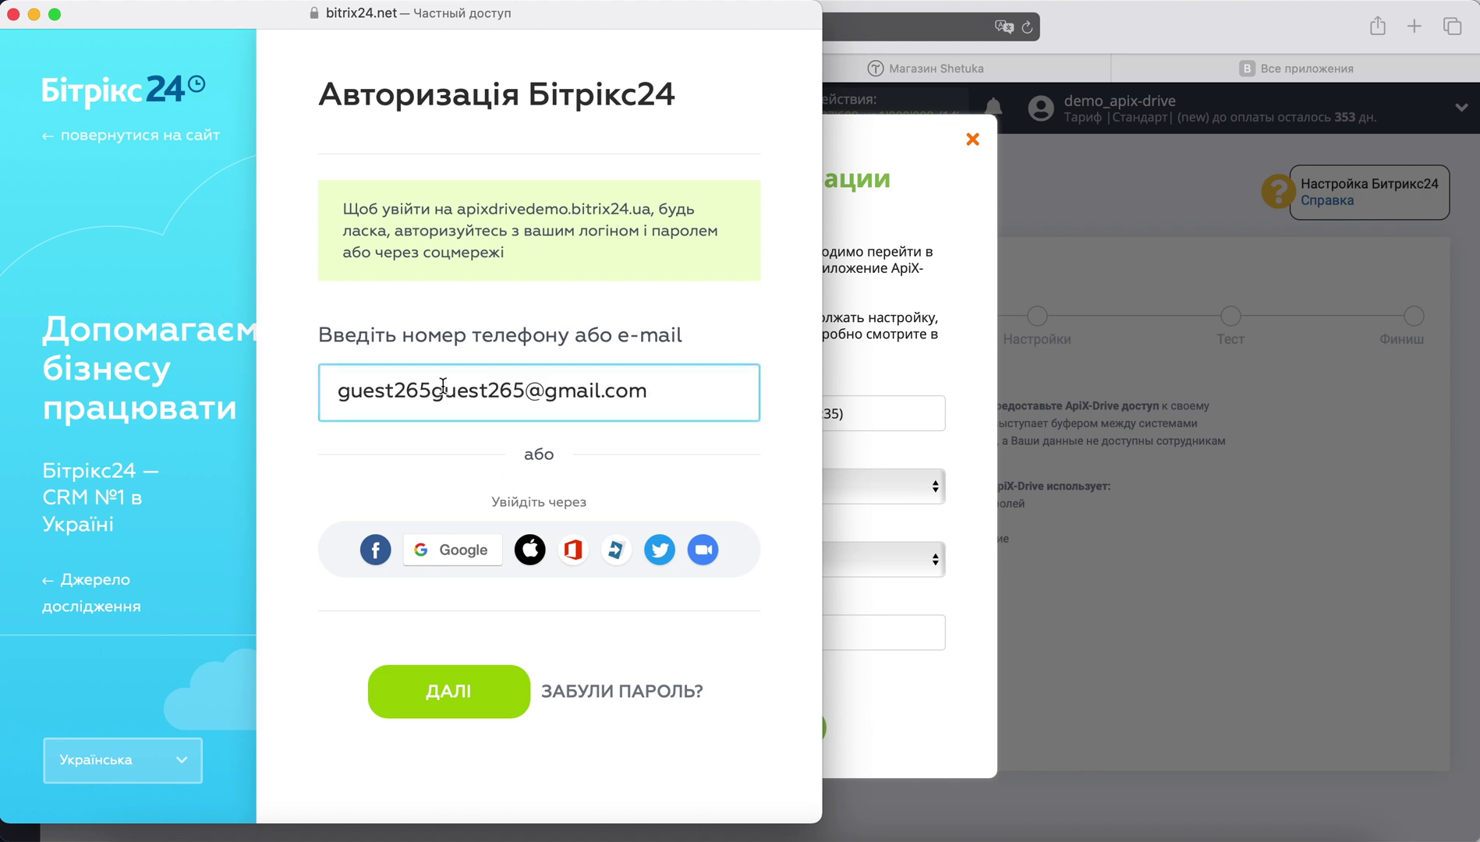
left_click(487, 686)
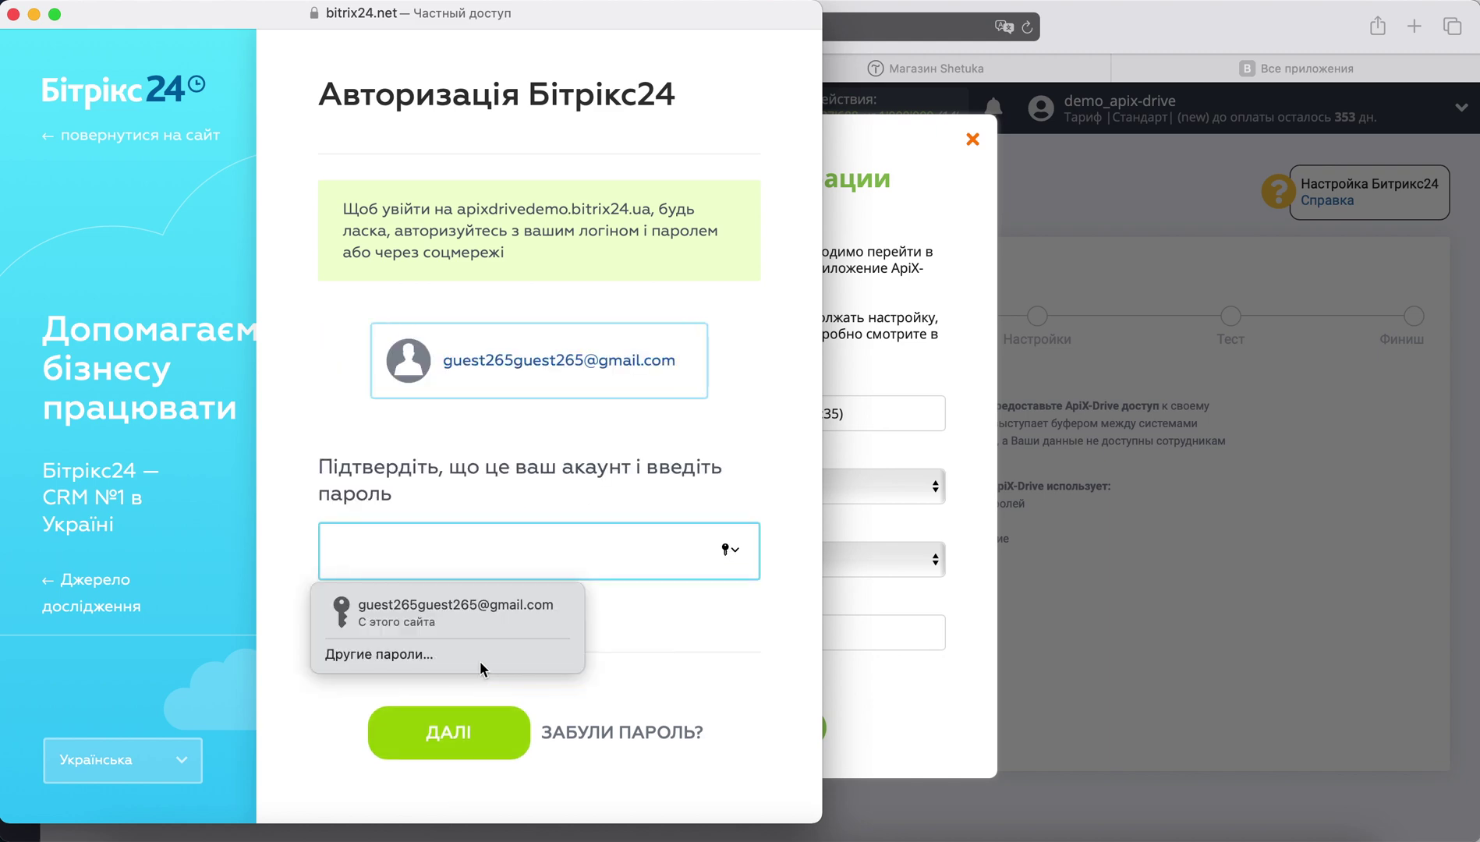
left_click(460, 609)
left_click(491, 730)
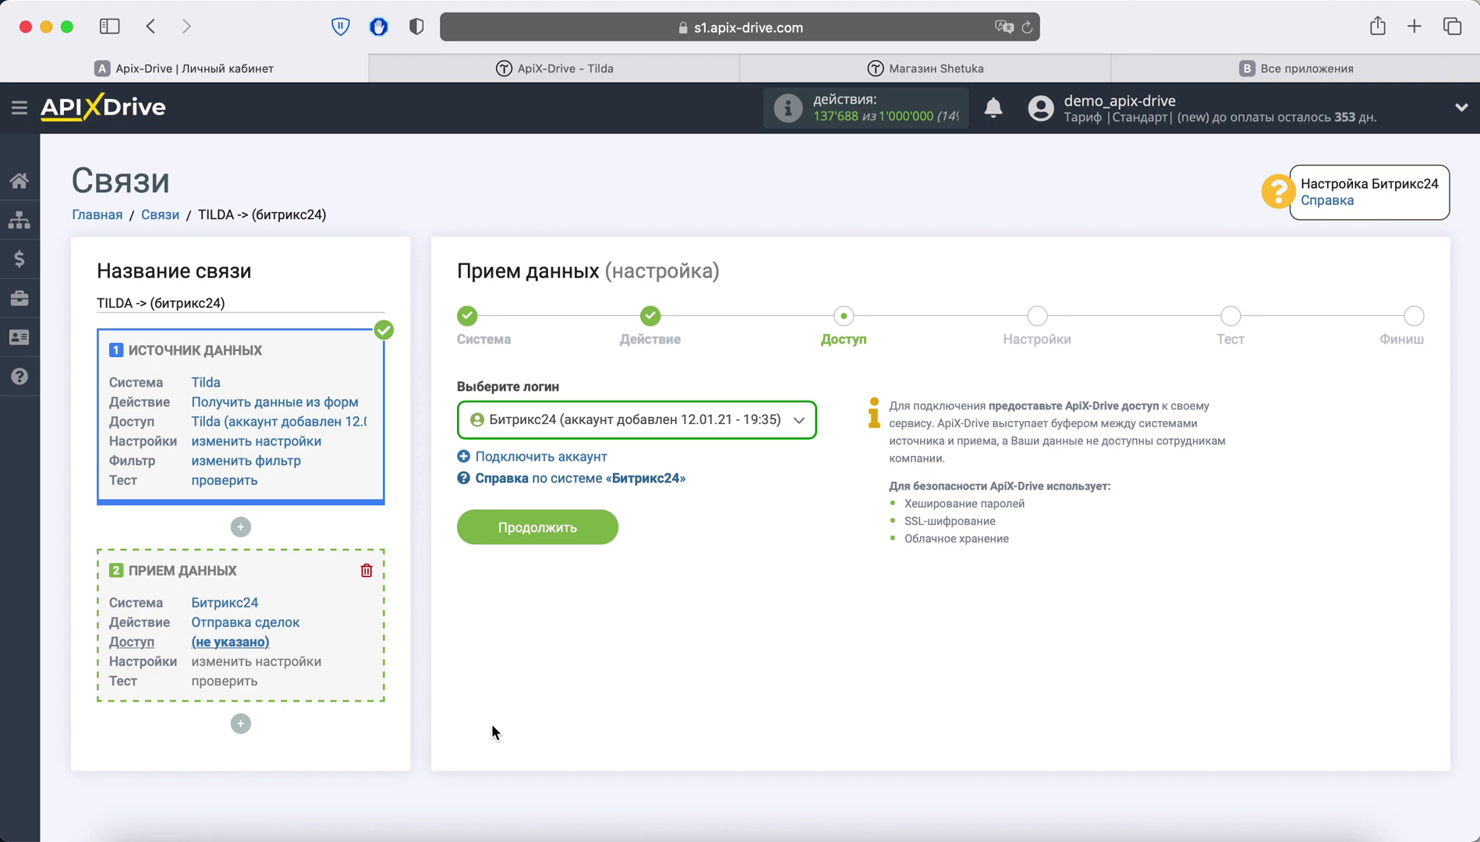
Step: Set the deal status to Без воронки: Новая
left_click(592, 544)
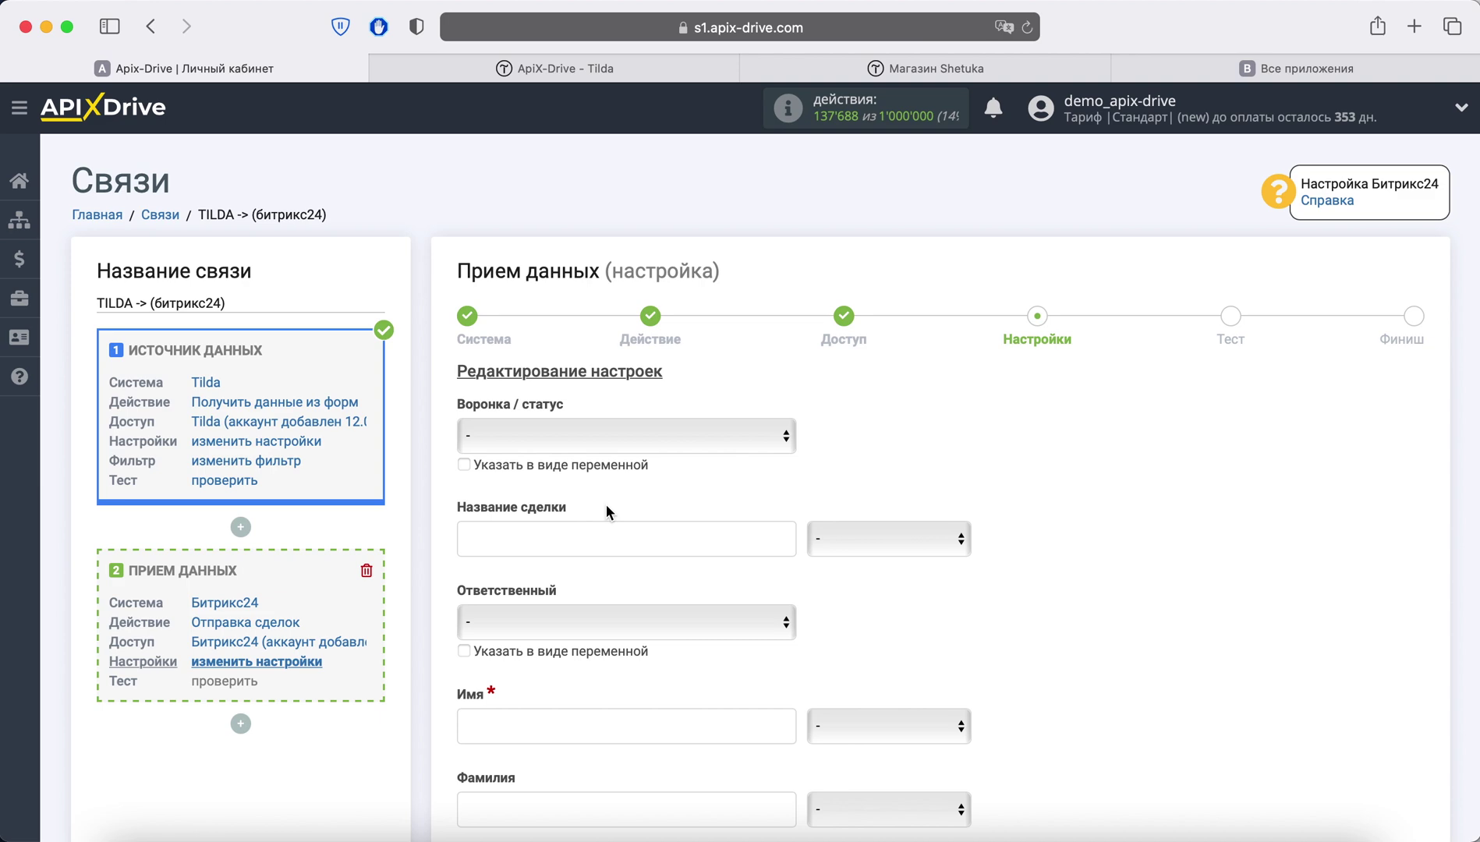
left_click(600, 434)
left_click(593, 452)
scroll(594, 459, "down", 5)
scroll(593, 466, "down", 2)
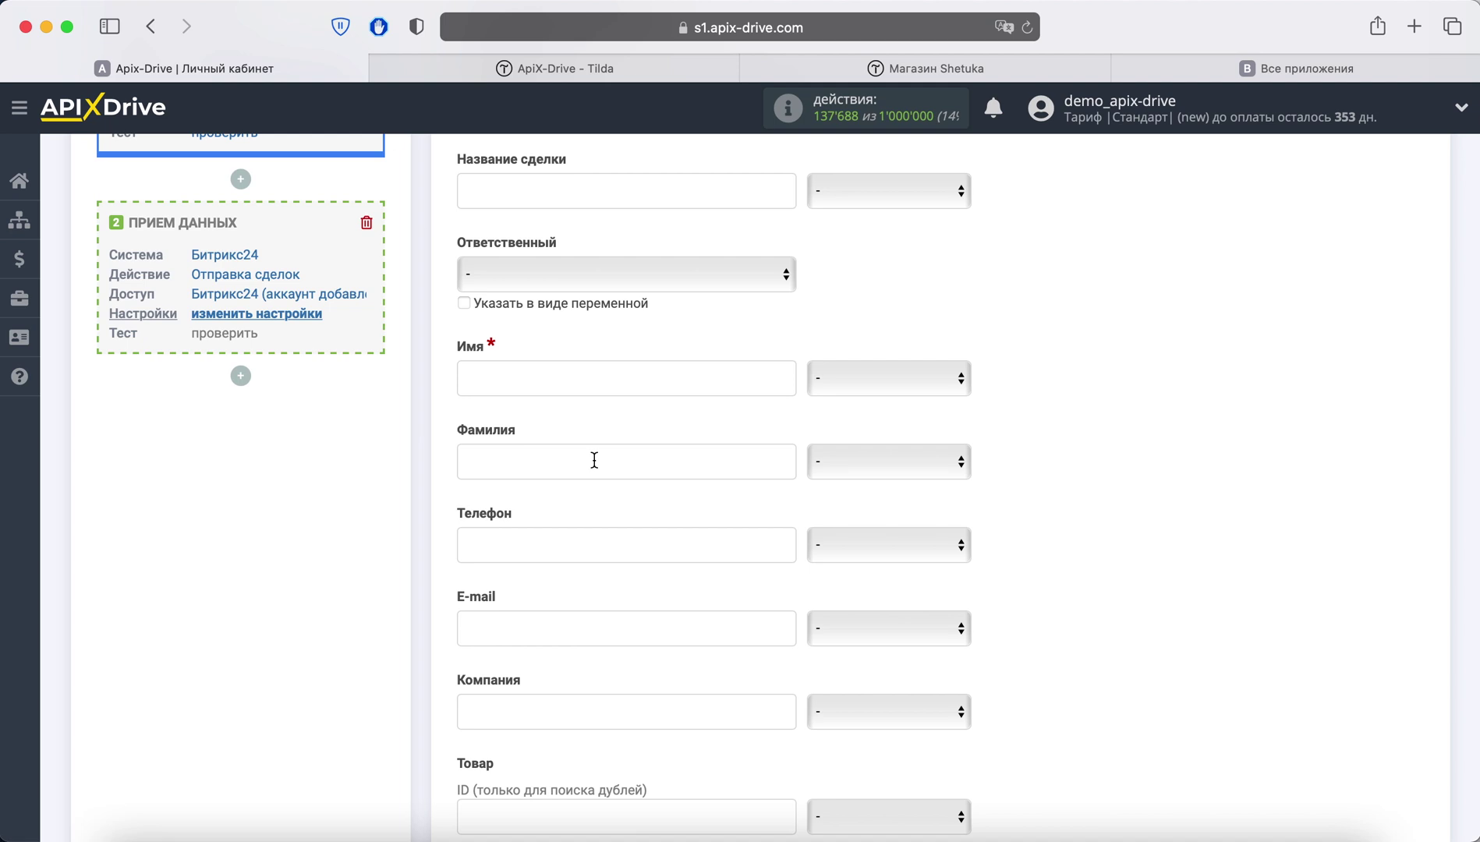
Step: Name the deal 'Заказ из Тильда' followed by the Tilda formid
left_click(873, 194)
left_click(891, 412)
left_click(470, 190)
type("Заказ и")
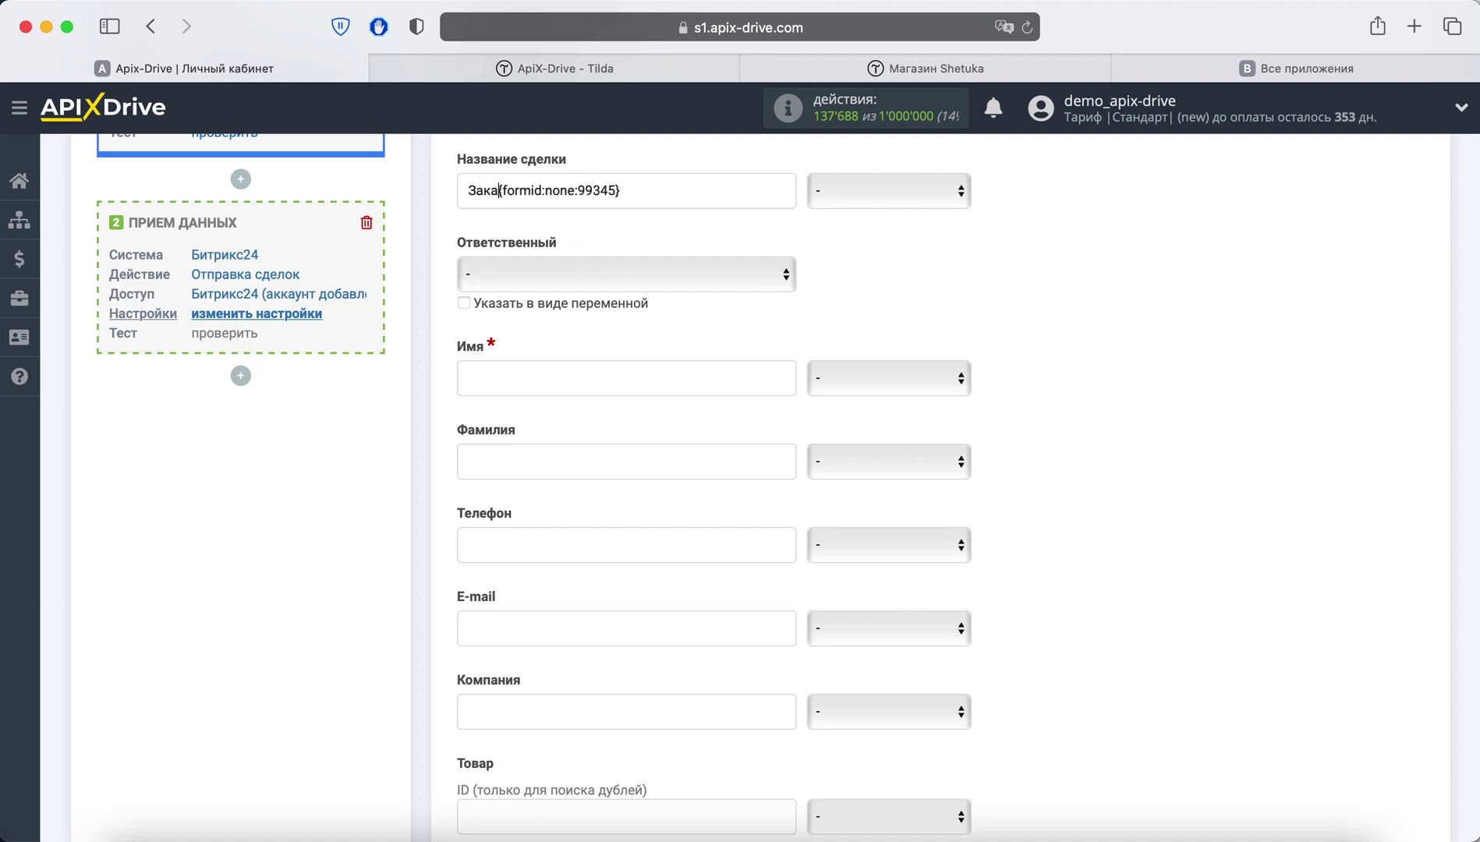
type("з Тильда")
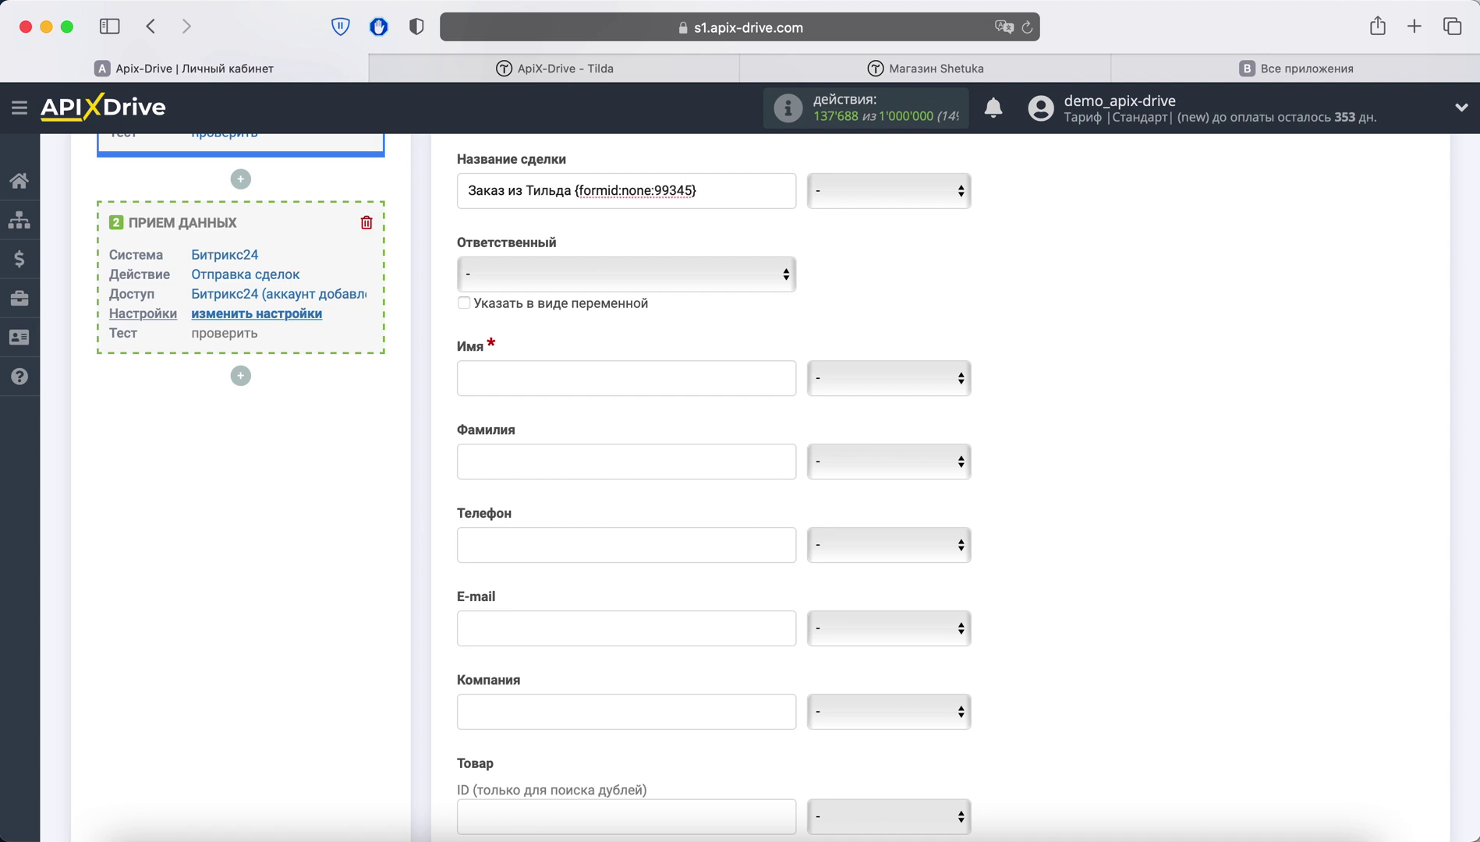
Step: Map the deal's Имя, Телефон and E-mail fields to the matching Tilda fields
left_click(575, 374)
left_click(895, 379)
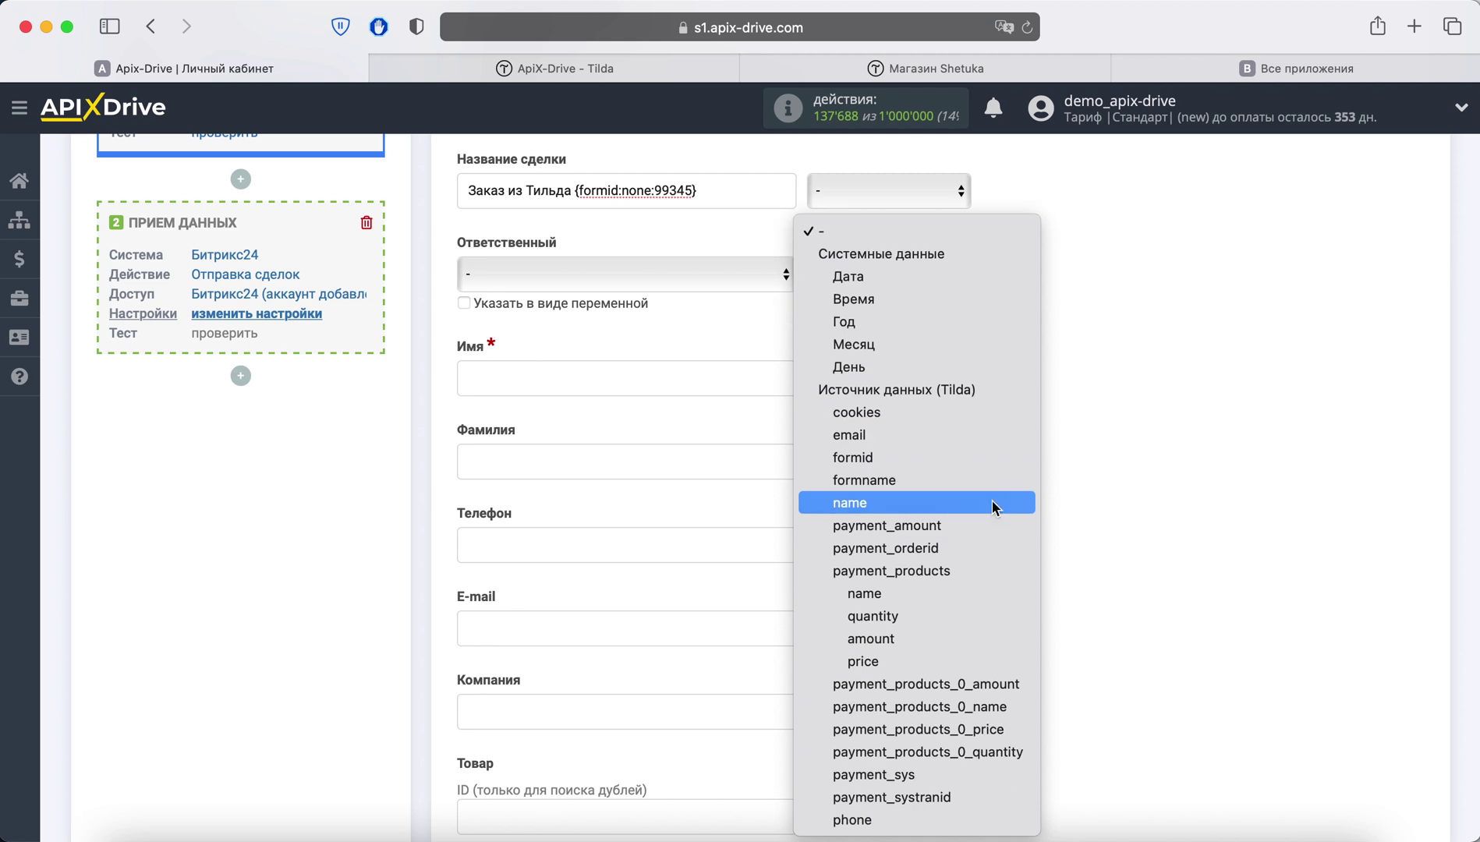
left_click(976, 503)
scroll(975, 505, "down", 4)
left_click(910, 390)
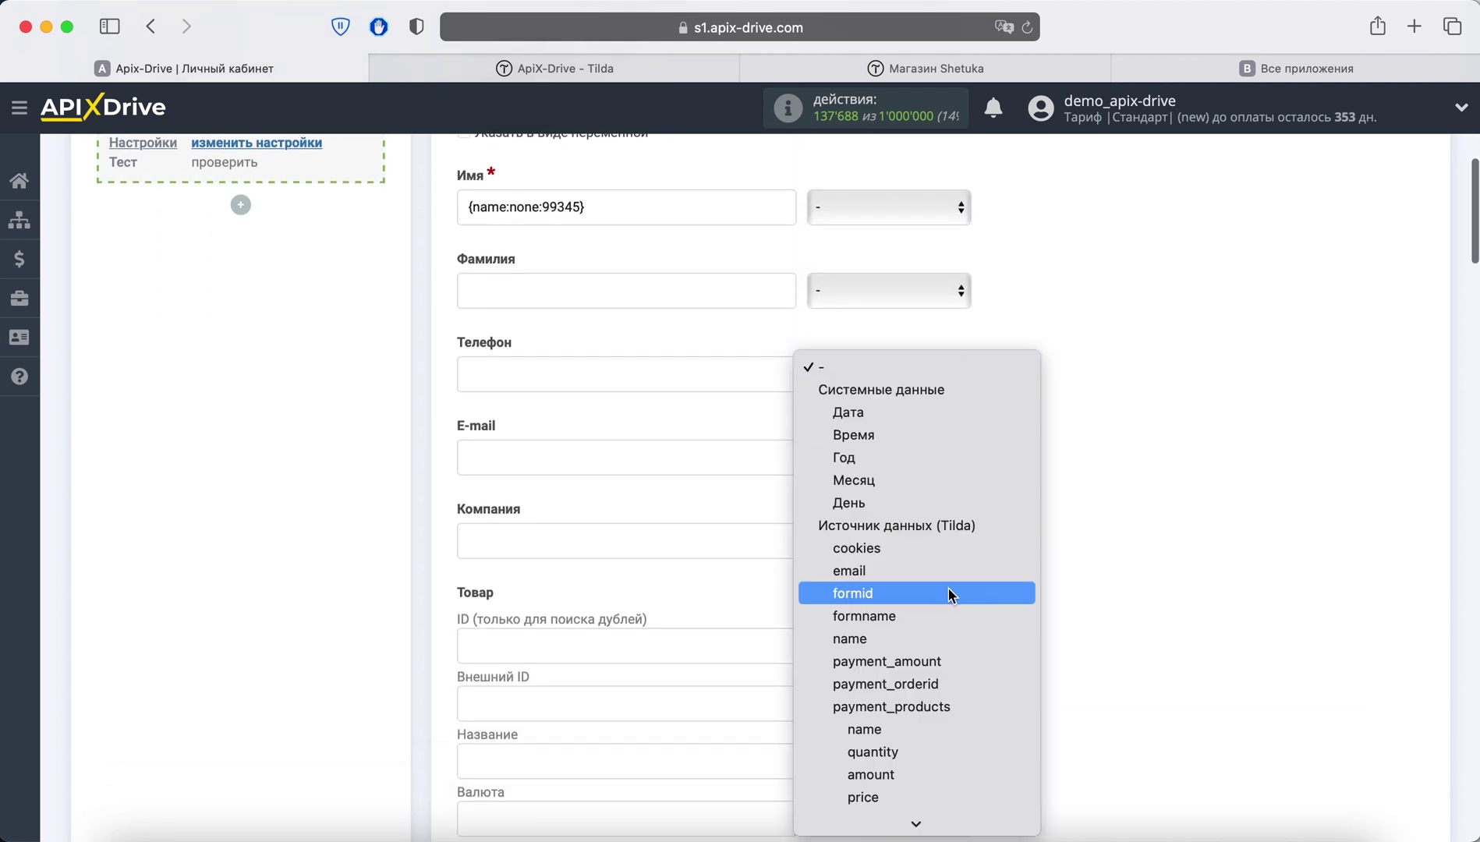
scroll(947, 587, "down", 3)
left_click(881, 819)
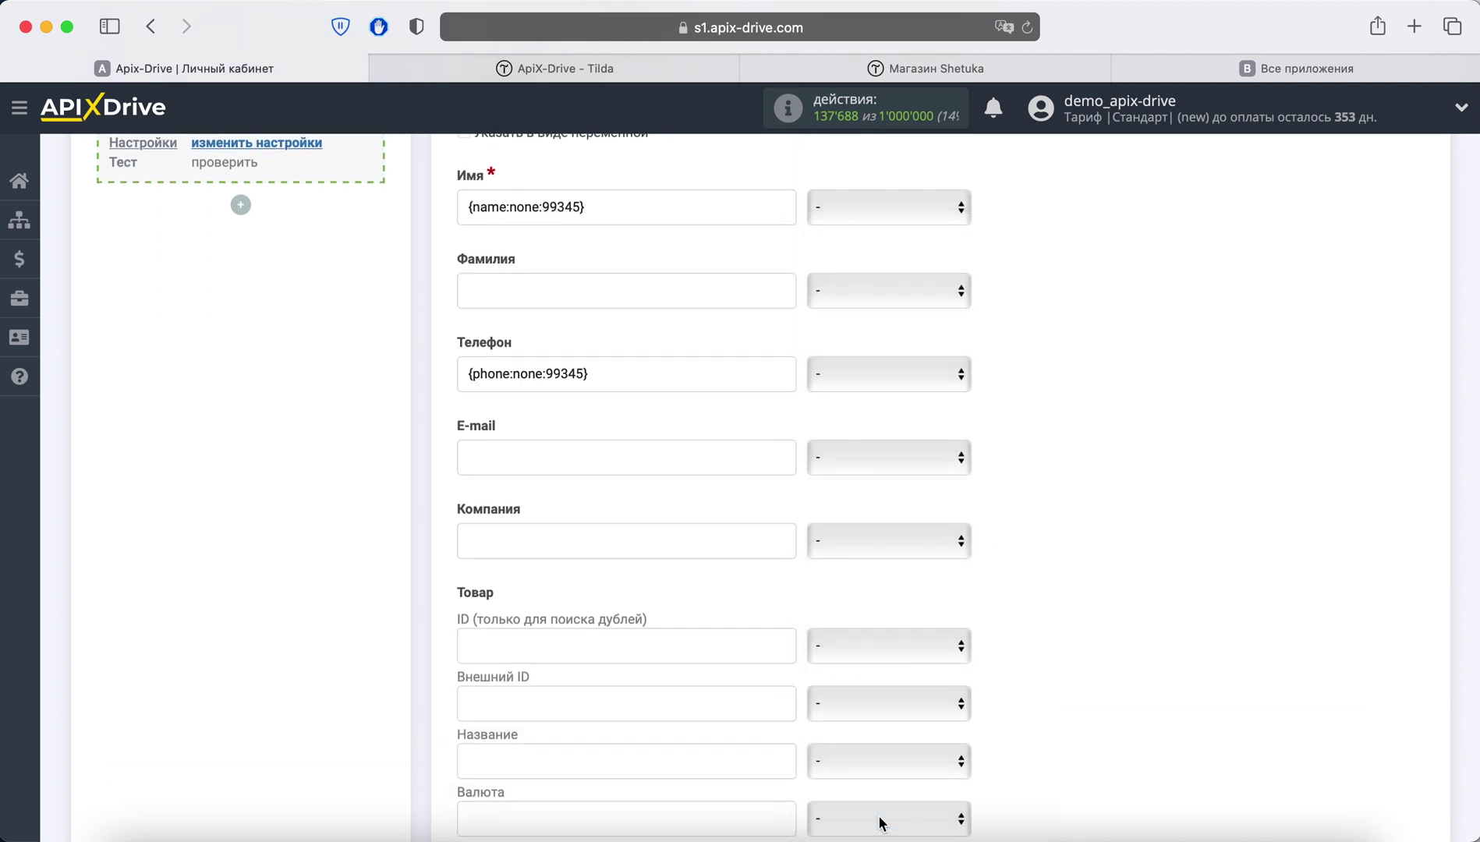
scroll(1051, 569, "down", 2)
scroll(1052, 571, "up", 1)
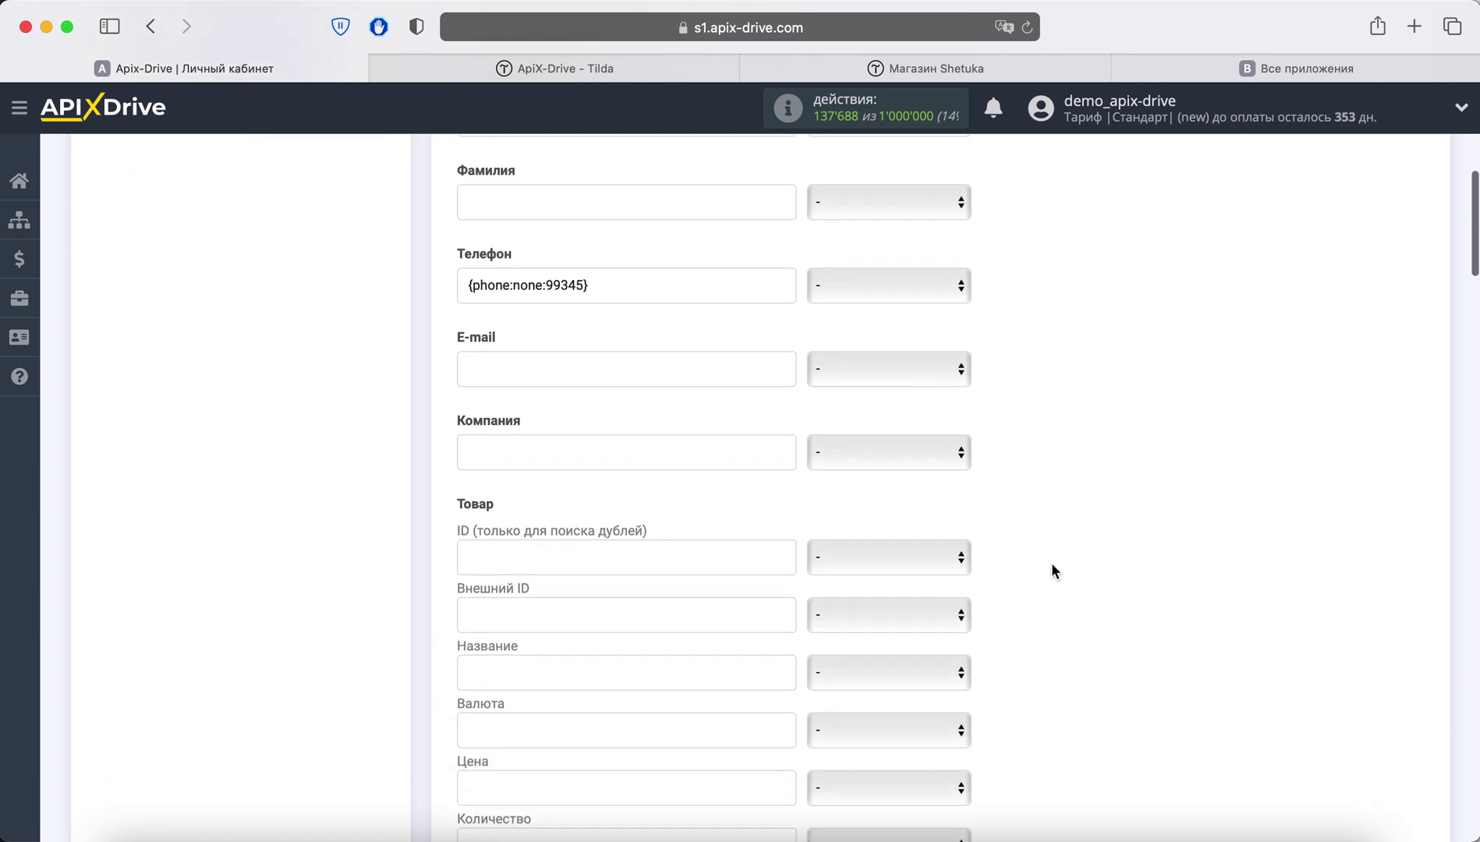
left_click(932, 379)
left_click(961, 566)
scroll(1037, 521, "down", 3)
scroll(1021, 514, "down", 1)
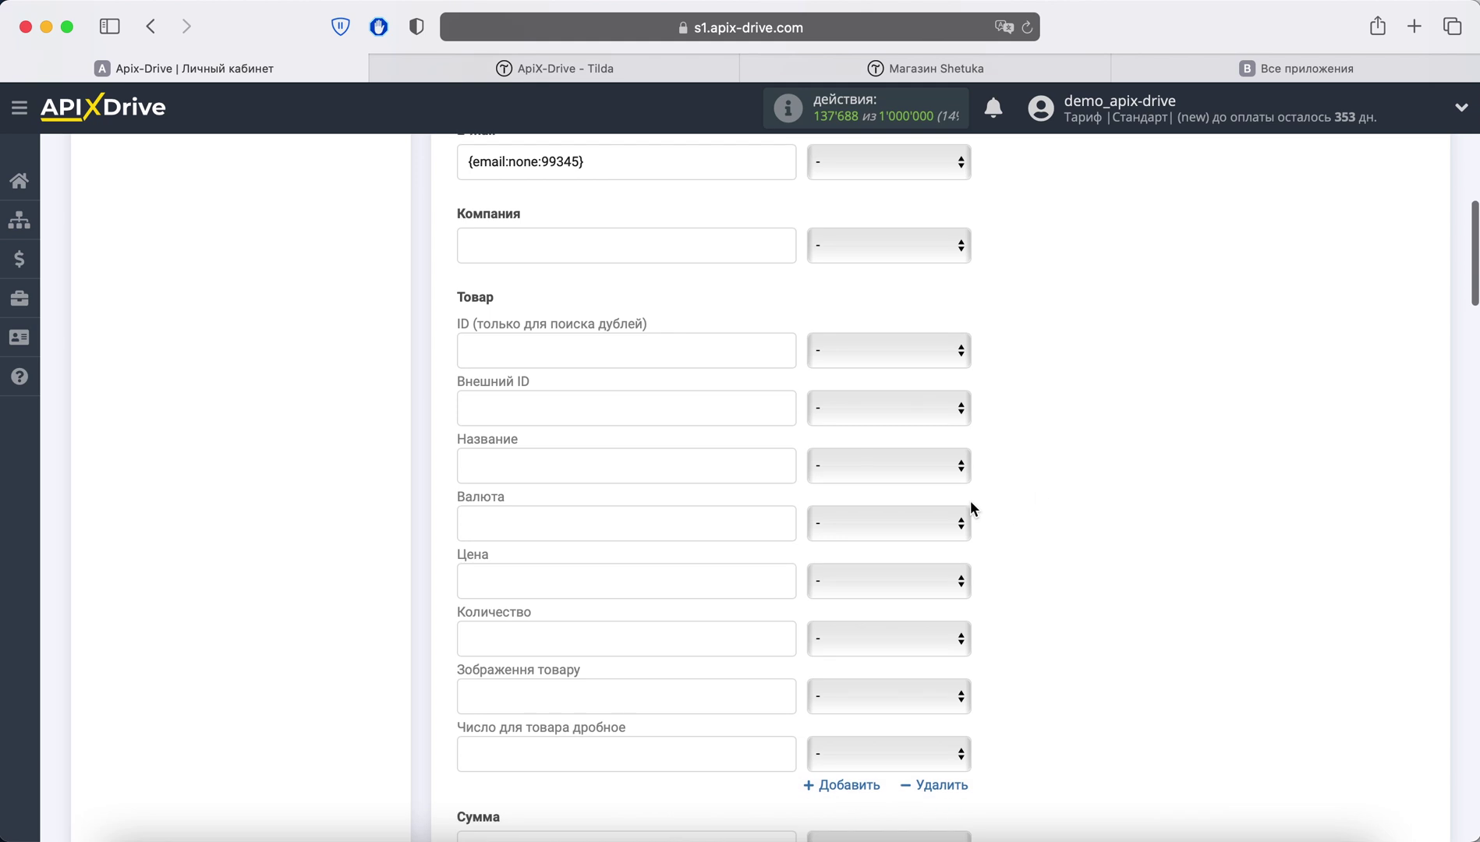
Step: Map product Название, Цена and Количество to Tilda's payment_products name, price and quantity
left_click(908, 468)
scroll(1000, 638, "down", 5)
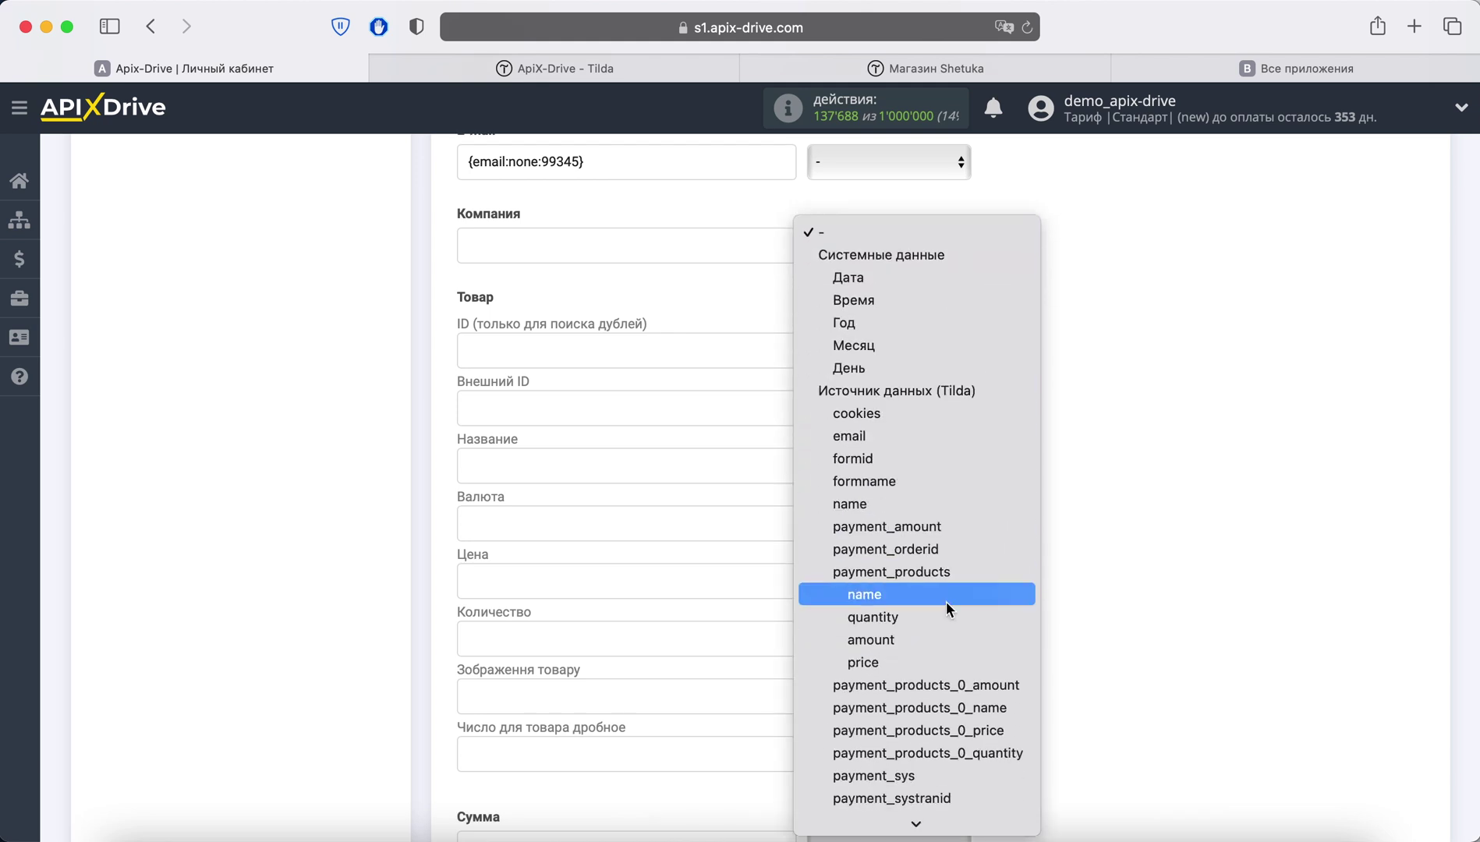
left_click(944, 596)
scroll(1054, 567, "down", 2)
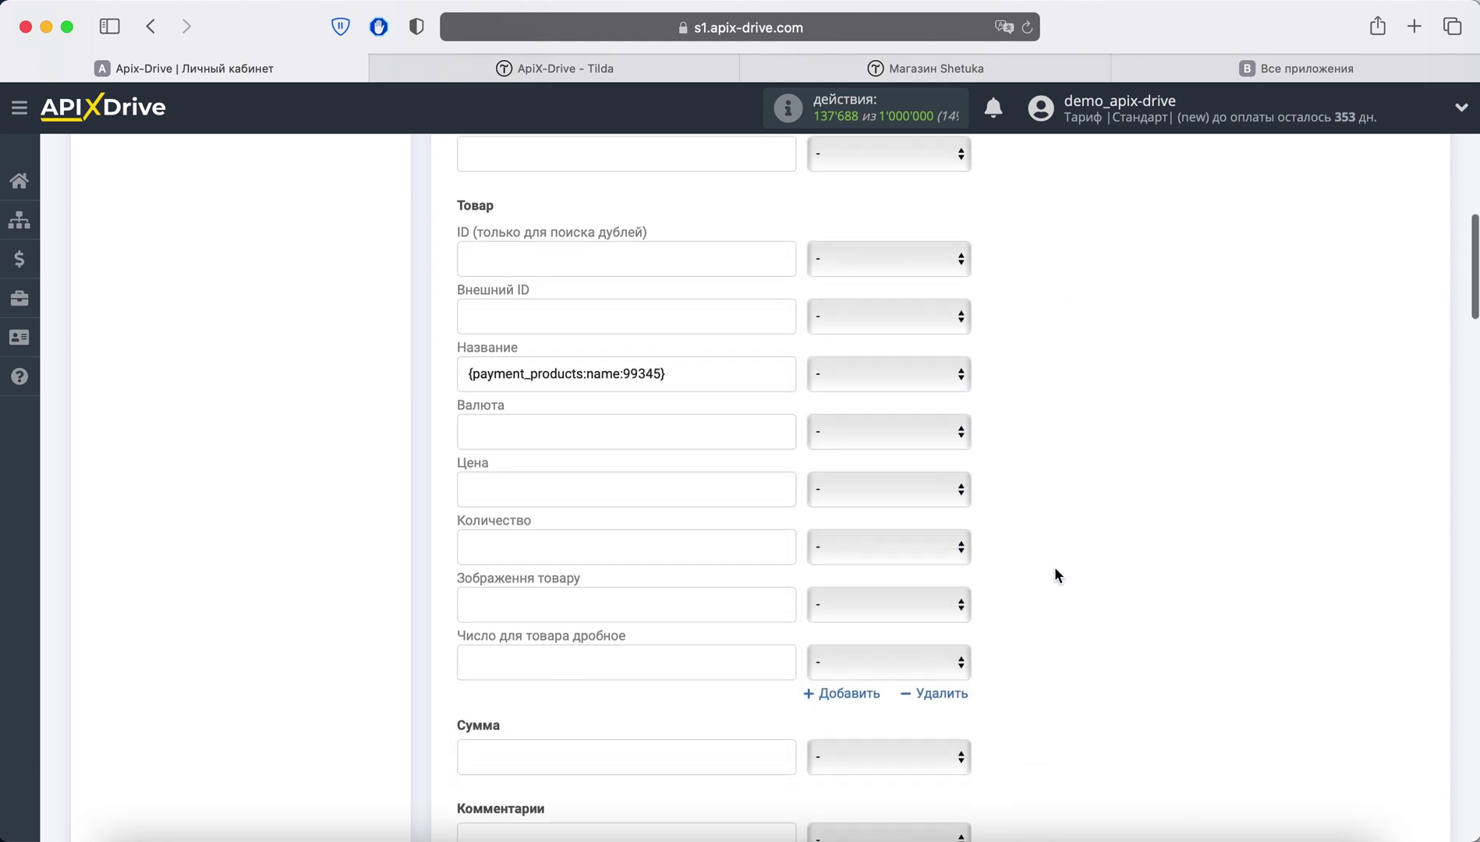
left_click(902, 499)
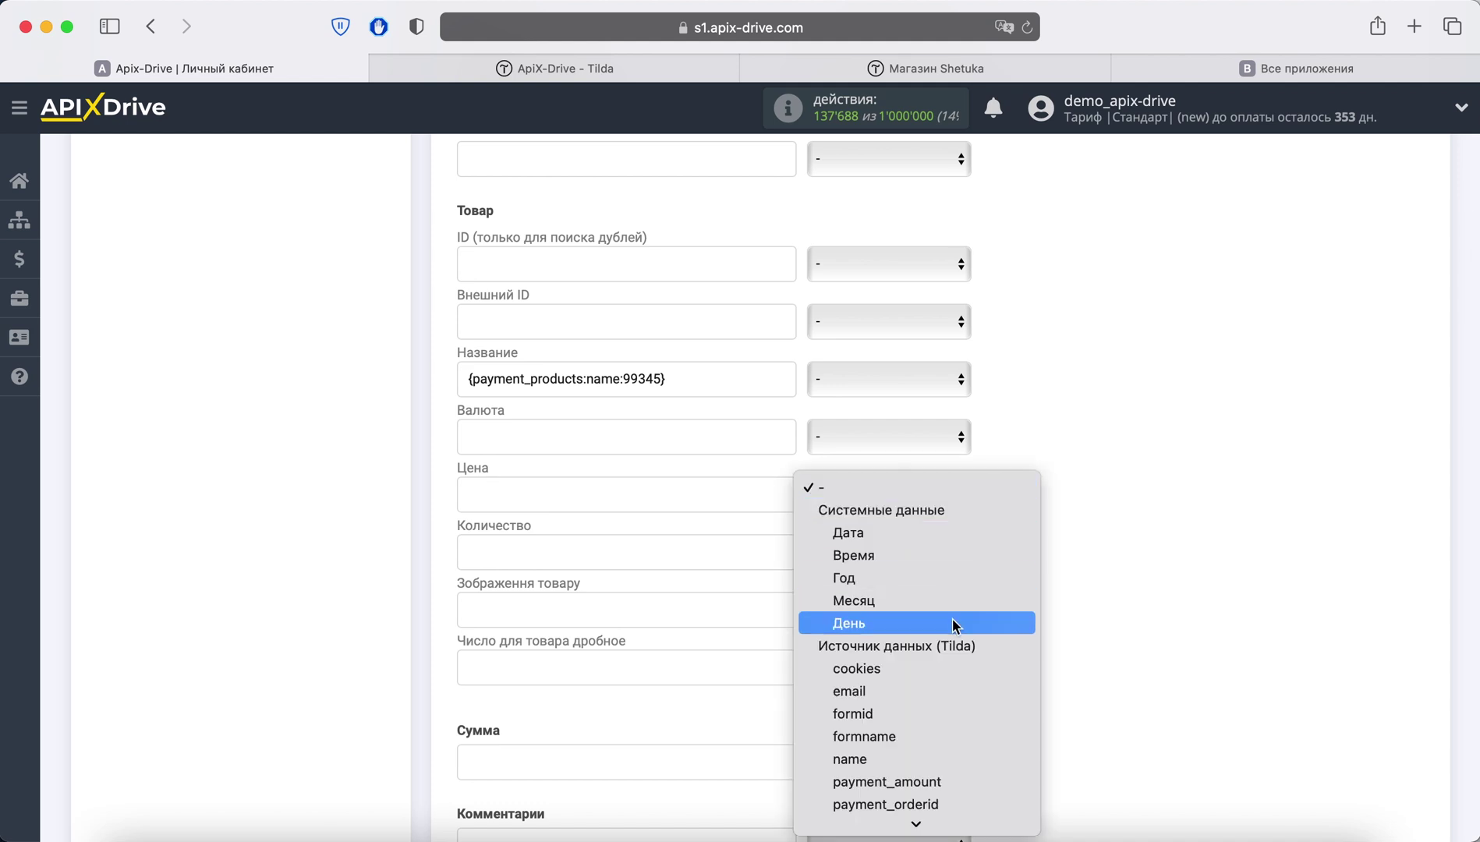
scroll(955, 622, "down", 5)
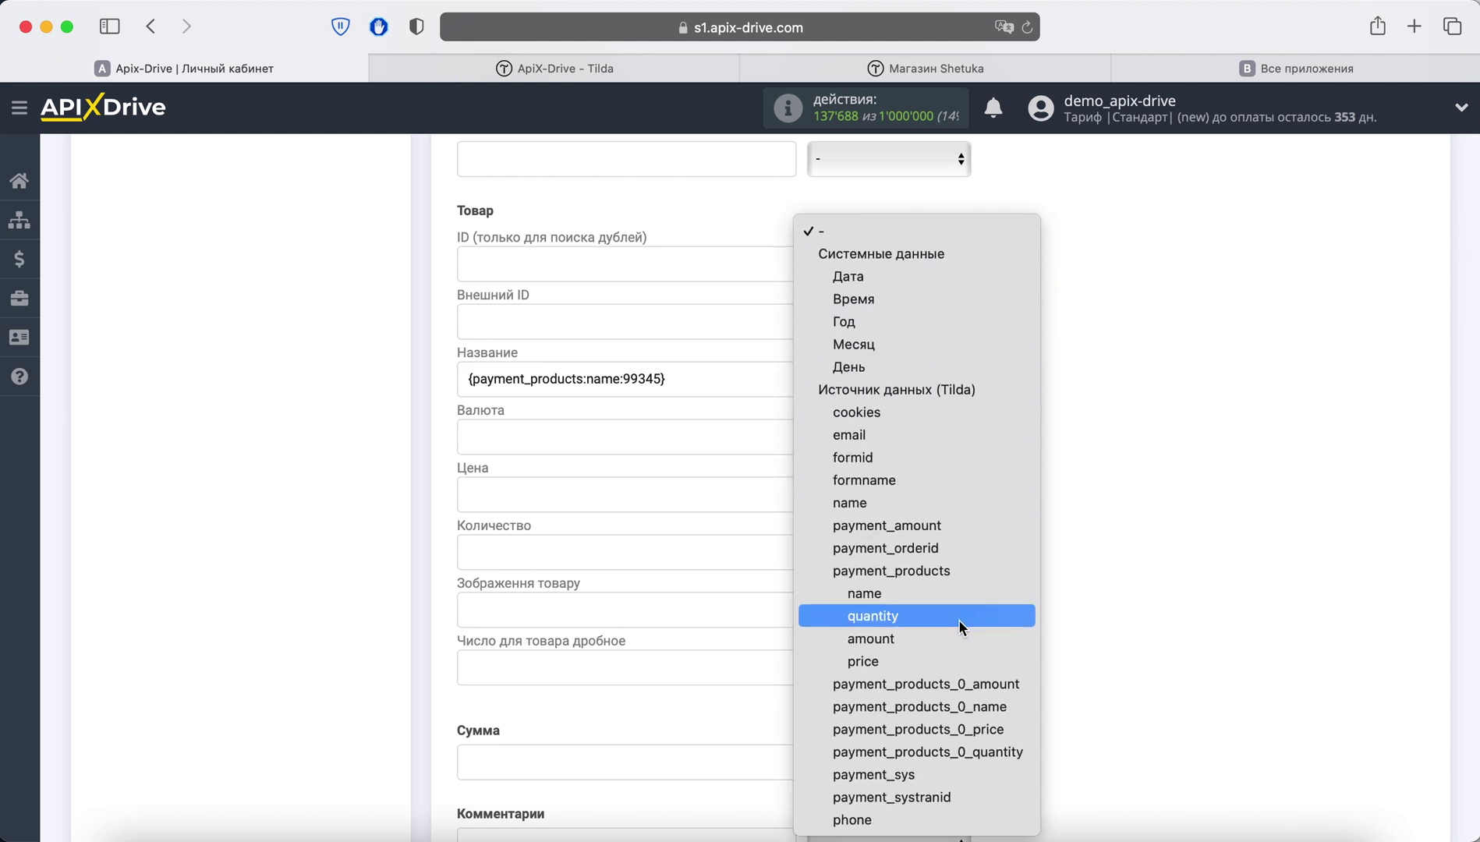
left_click(940, 663)
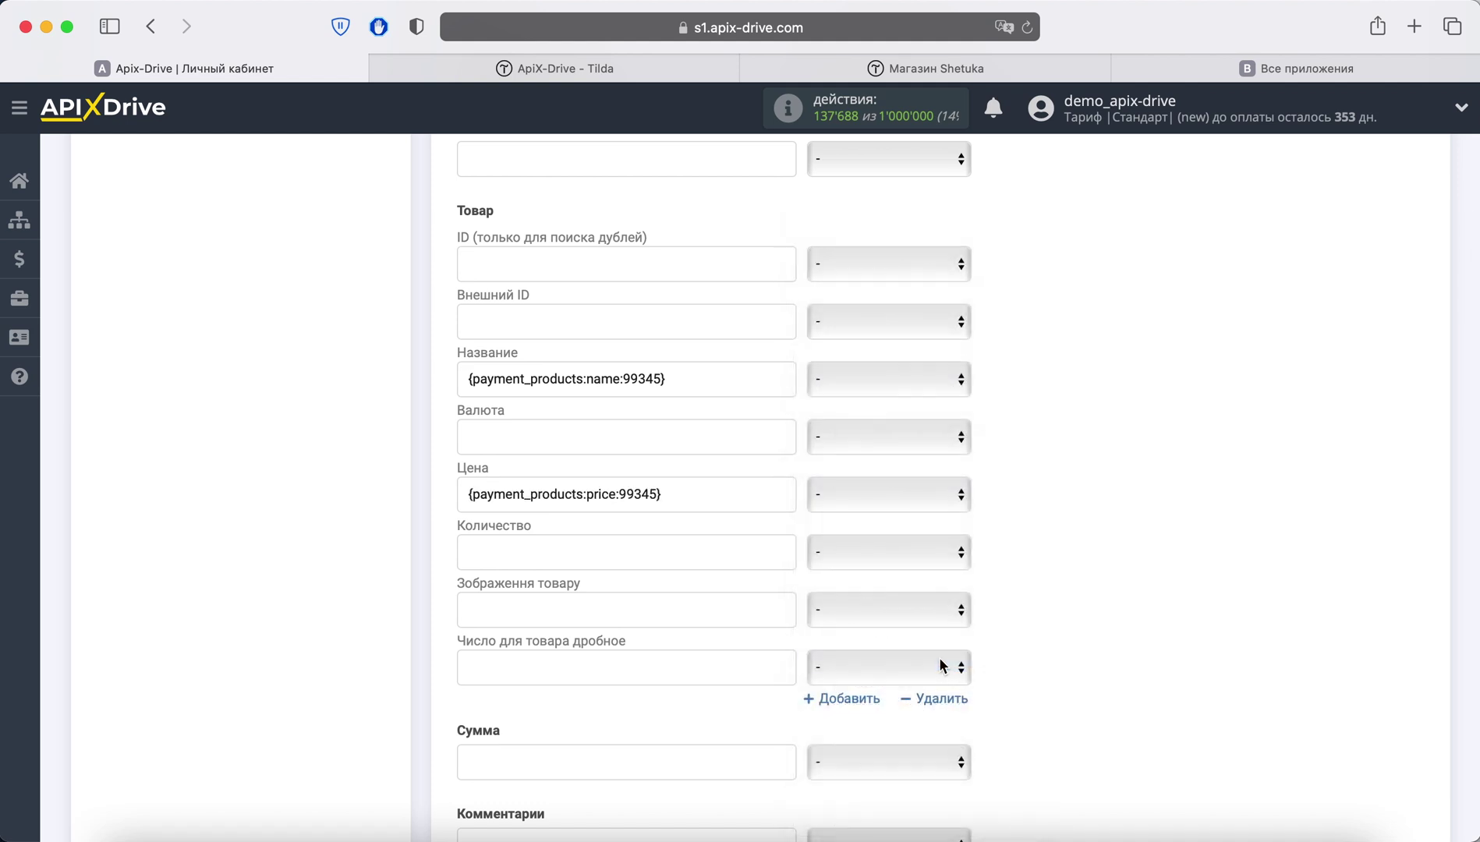
left_click(909, 567)
scroll(943, 679, "down", 4)
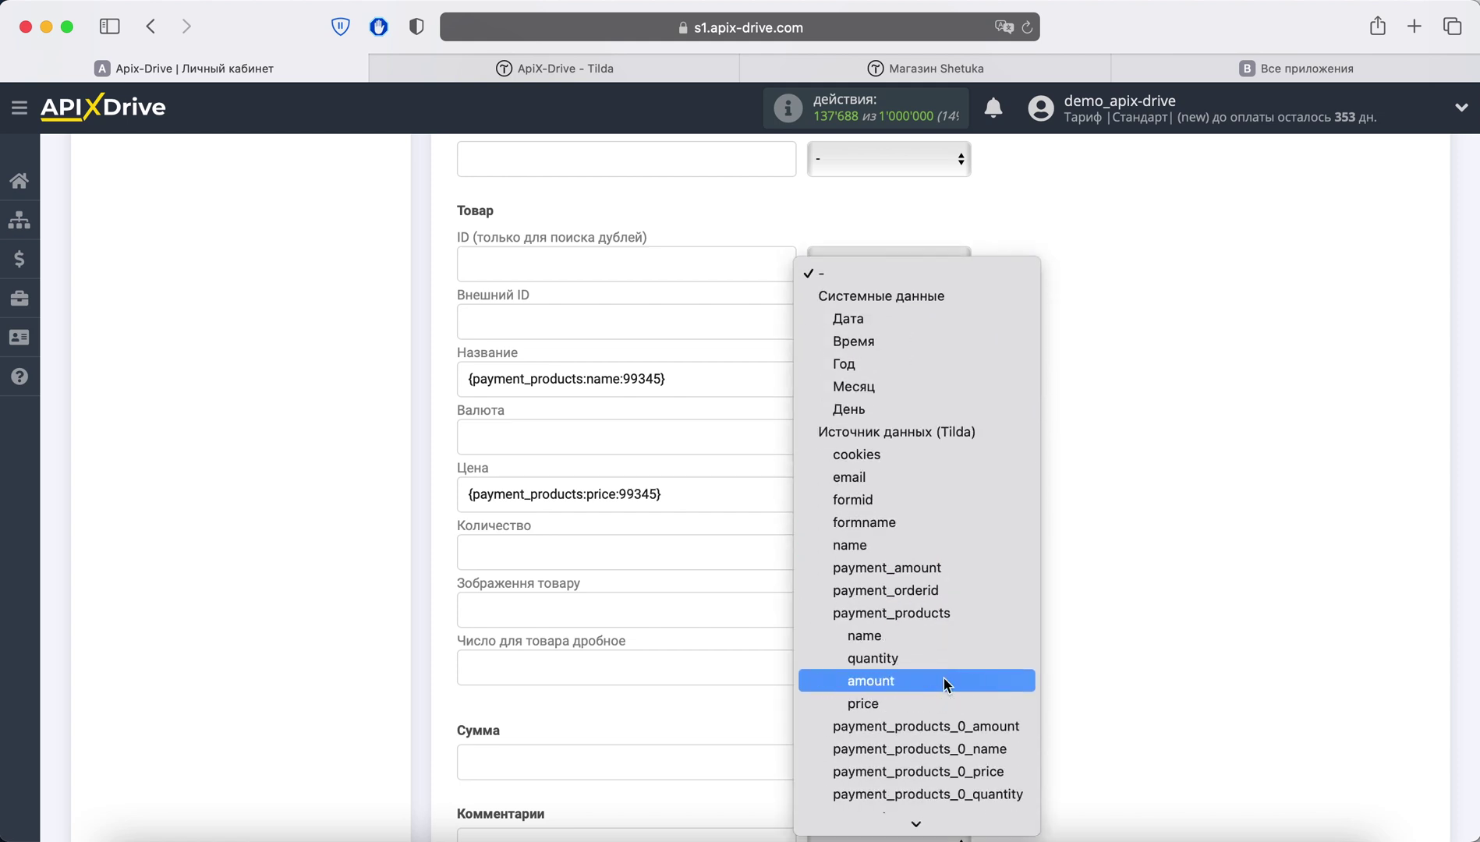
left_click(939, 664)
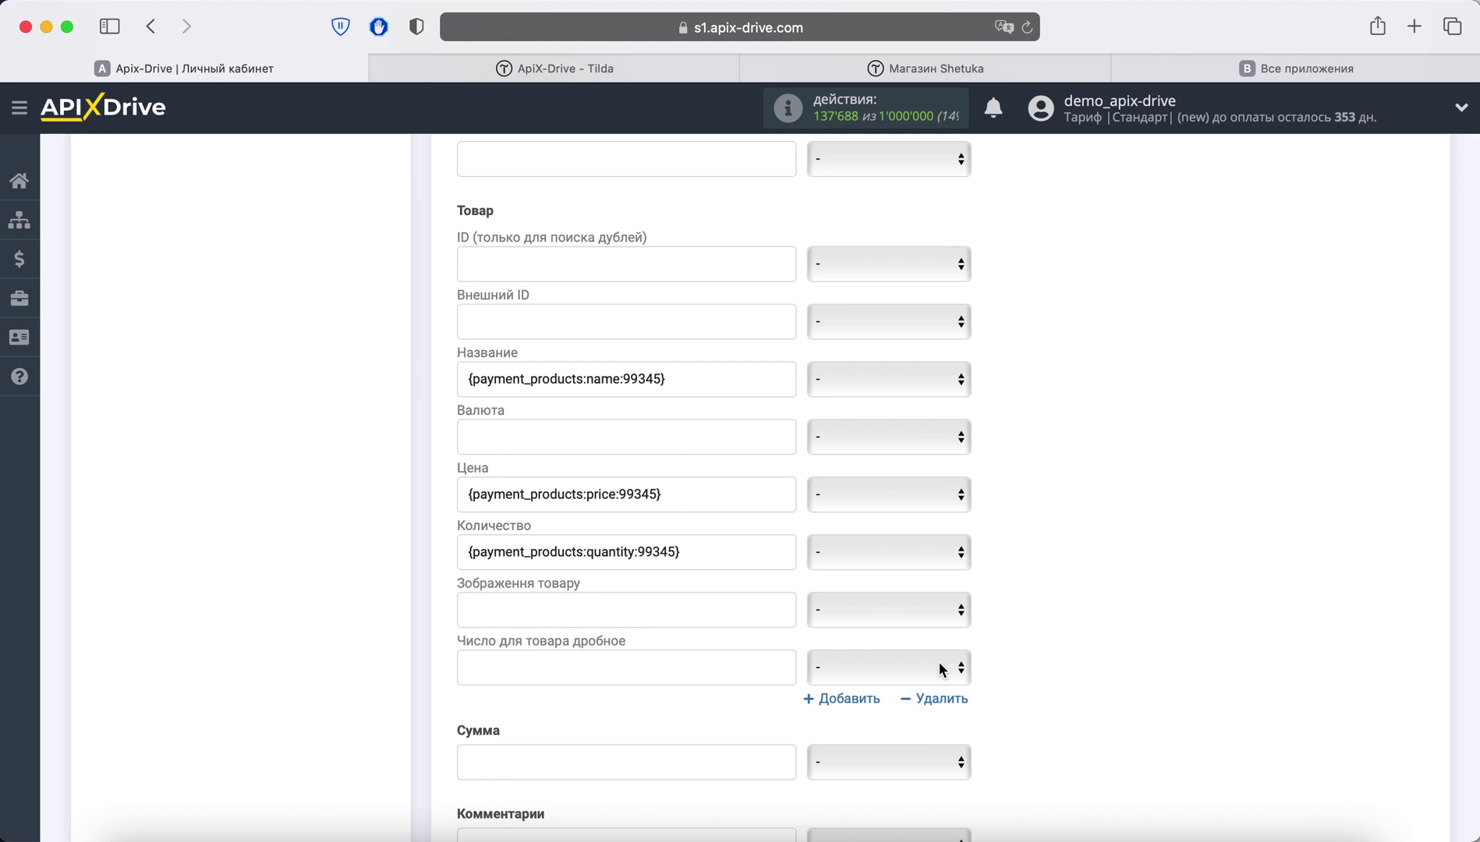
scroll(1015, 667, "down", 15)
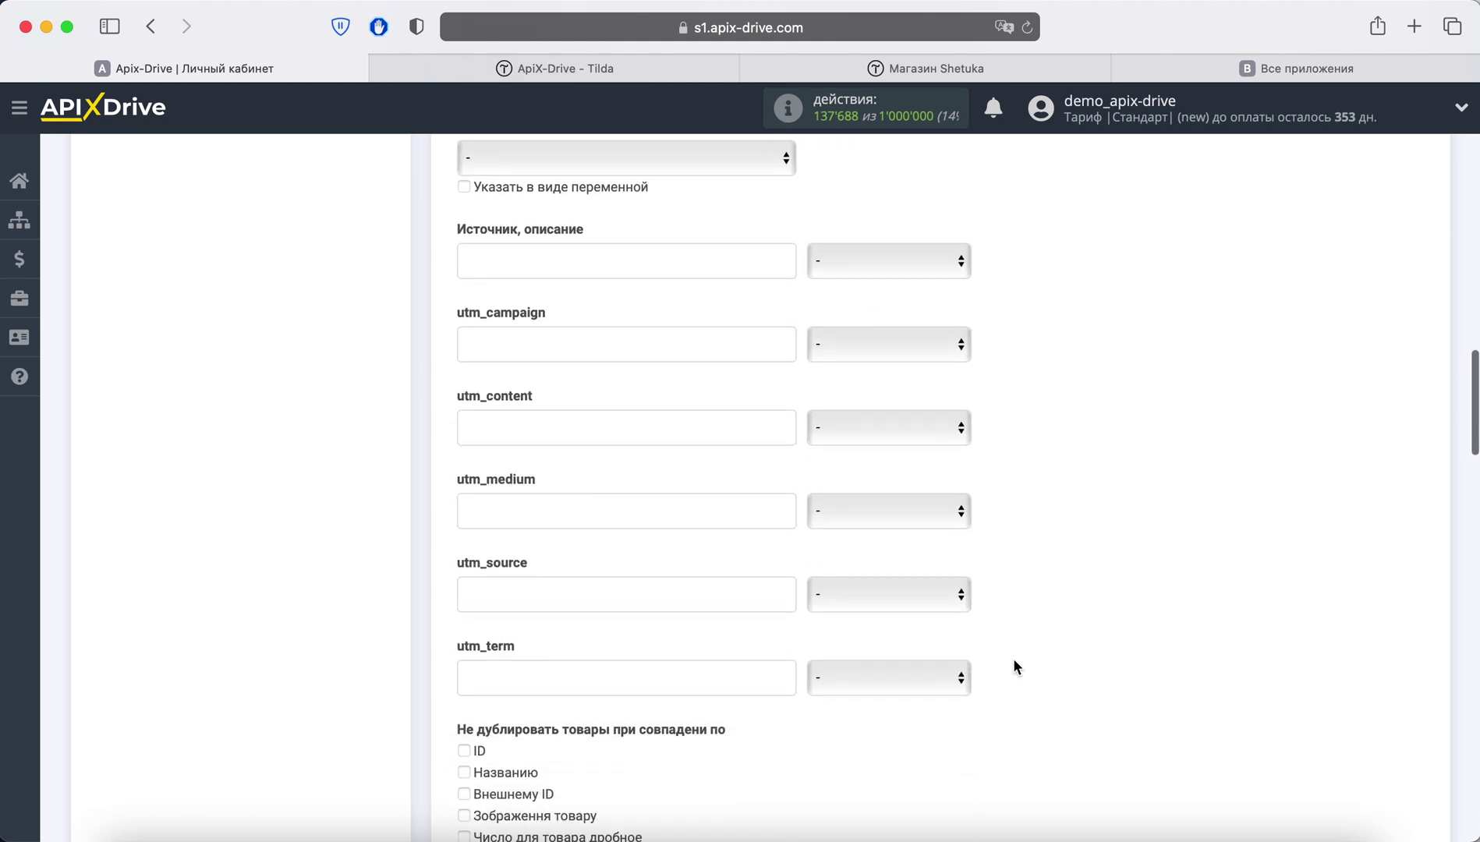
scroll(1015, 667, "down", 15)
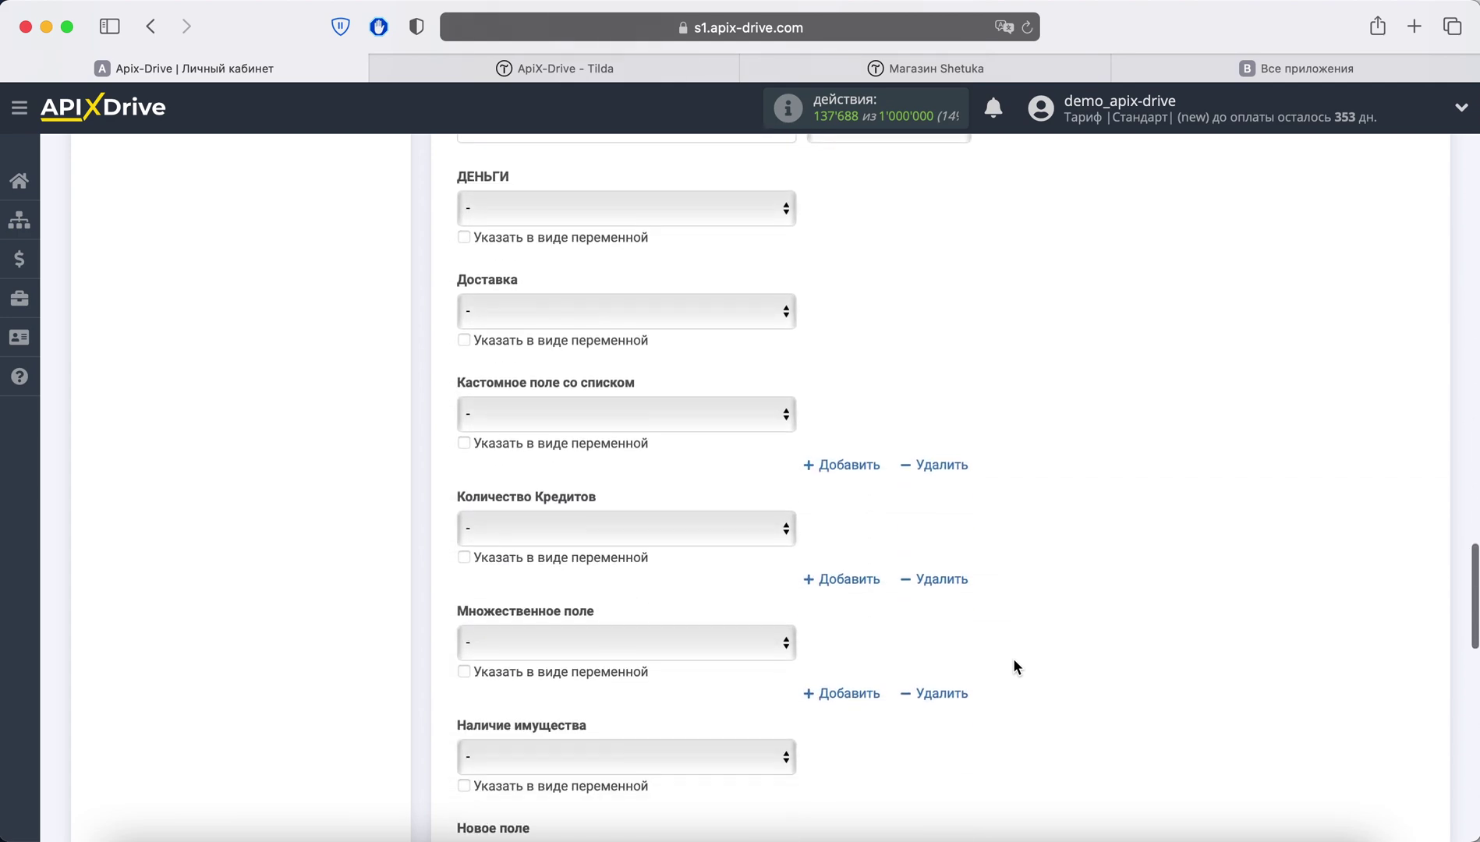
scroll(1014, 667, "down", 10)
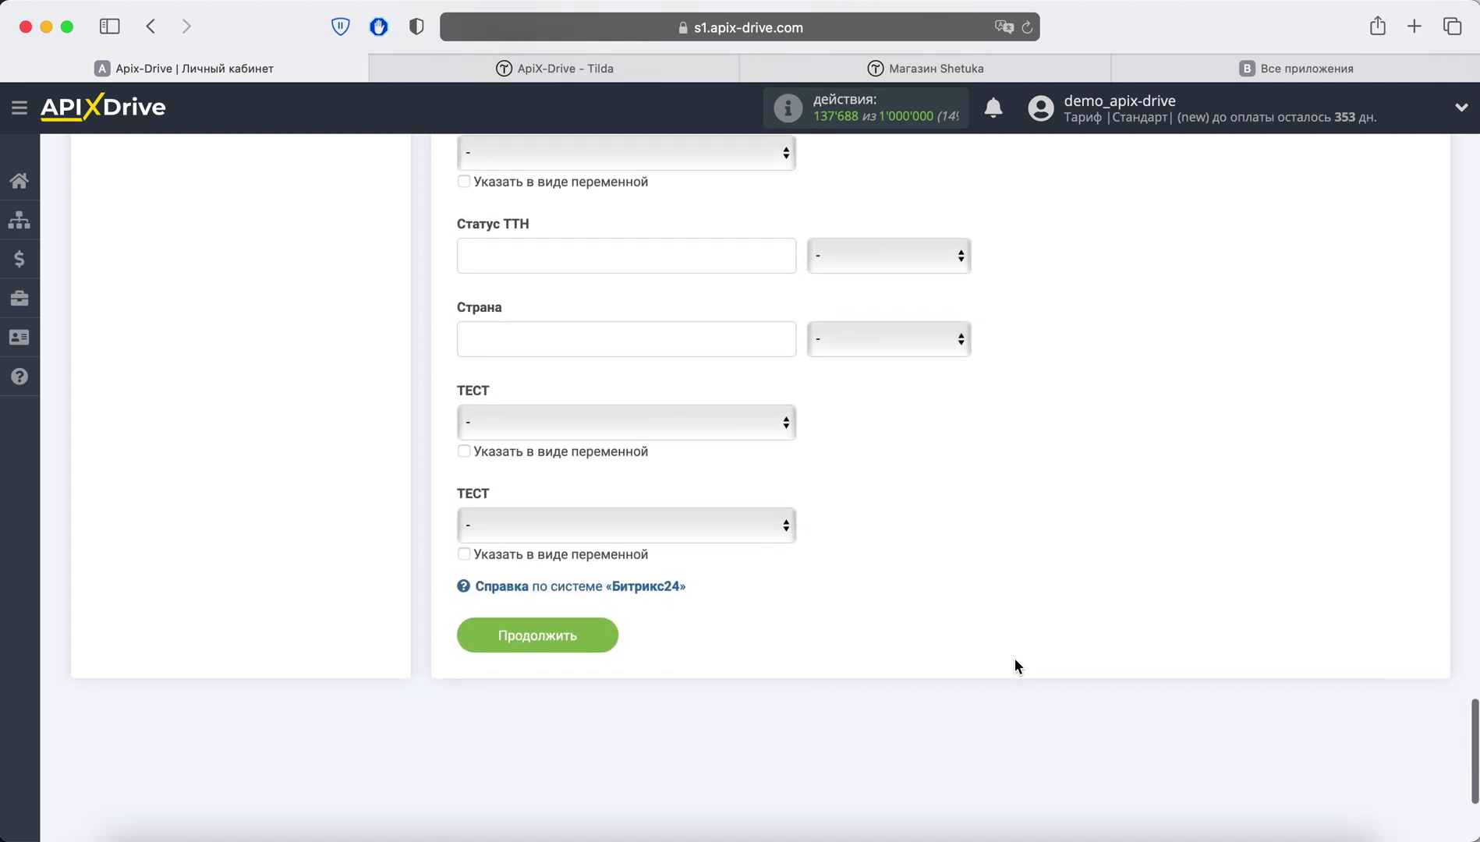
Step: Send the test deal with Подушка Trema at 799, quantity 2, to Bitrix24
left_click(590, 636)
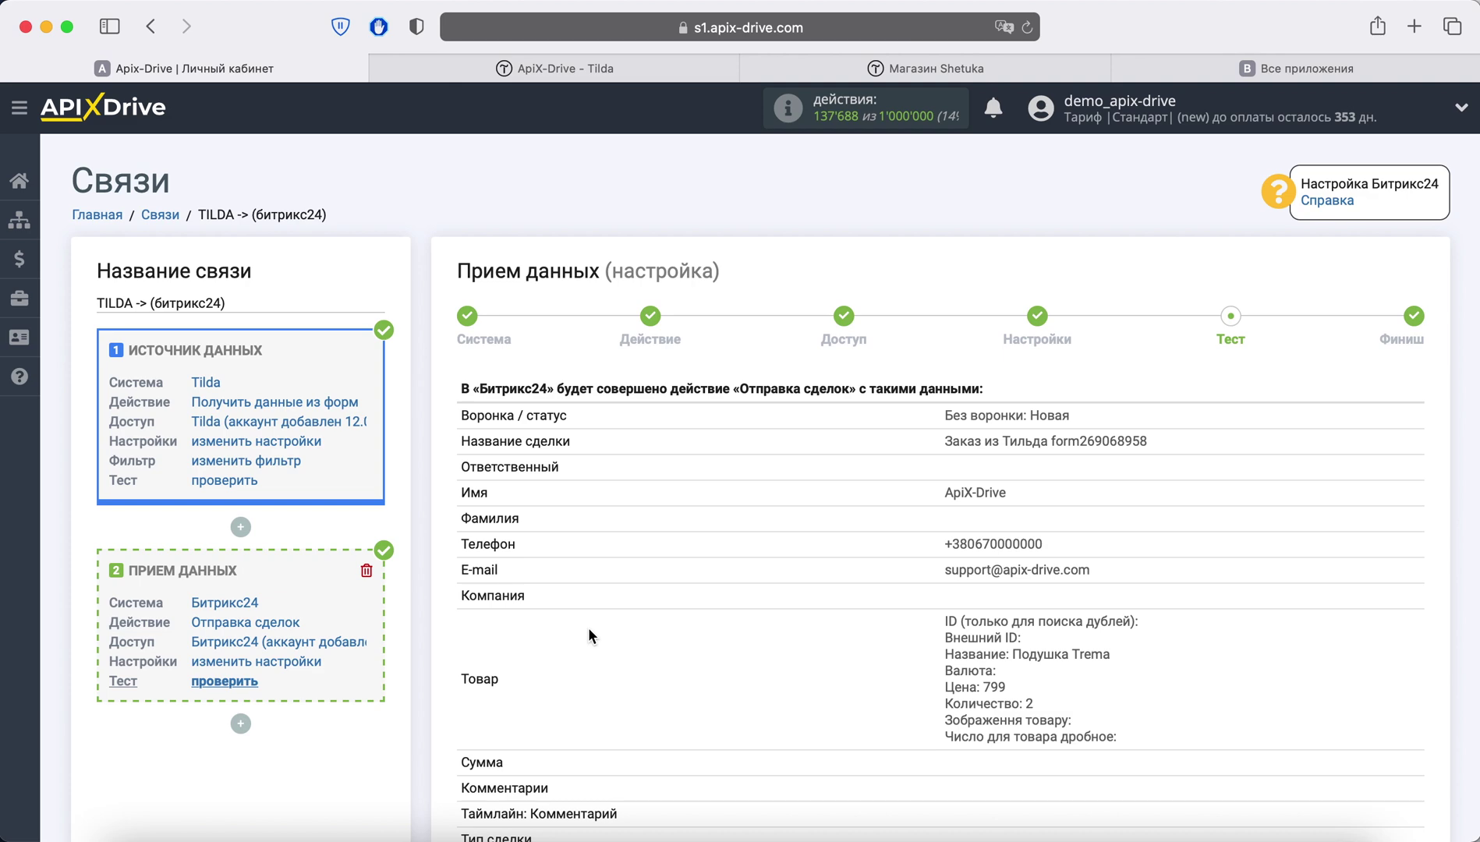
scroll(588, 631, "down", 15)
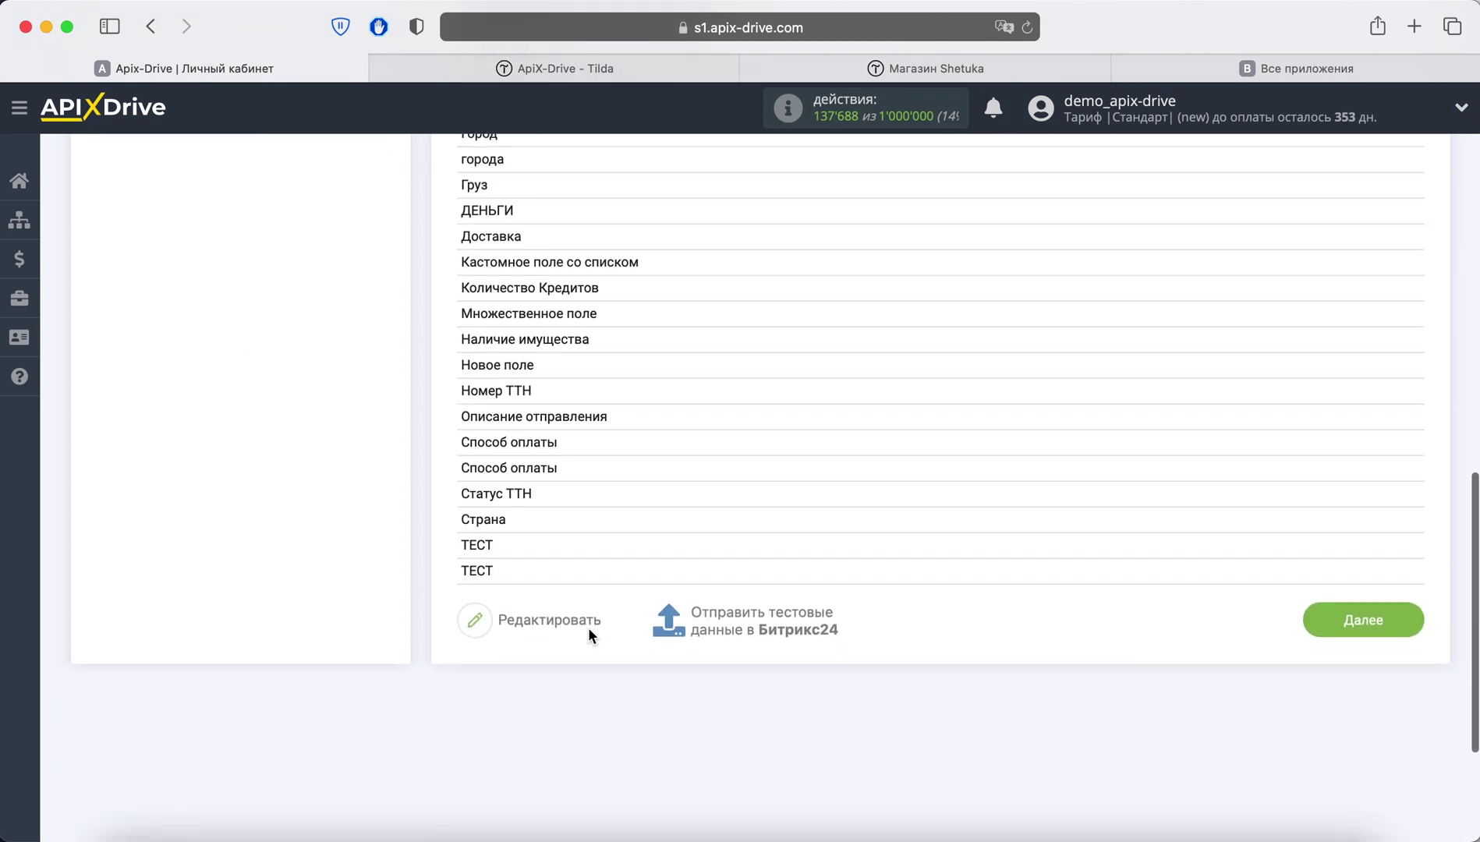
left_click(733, 613)
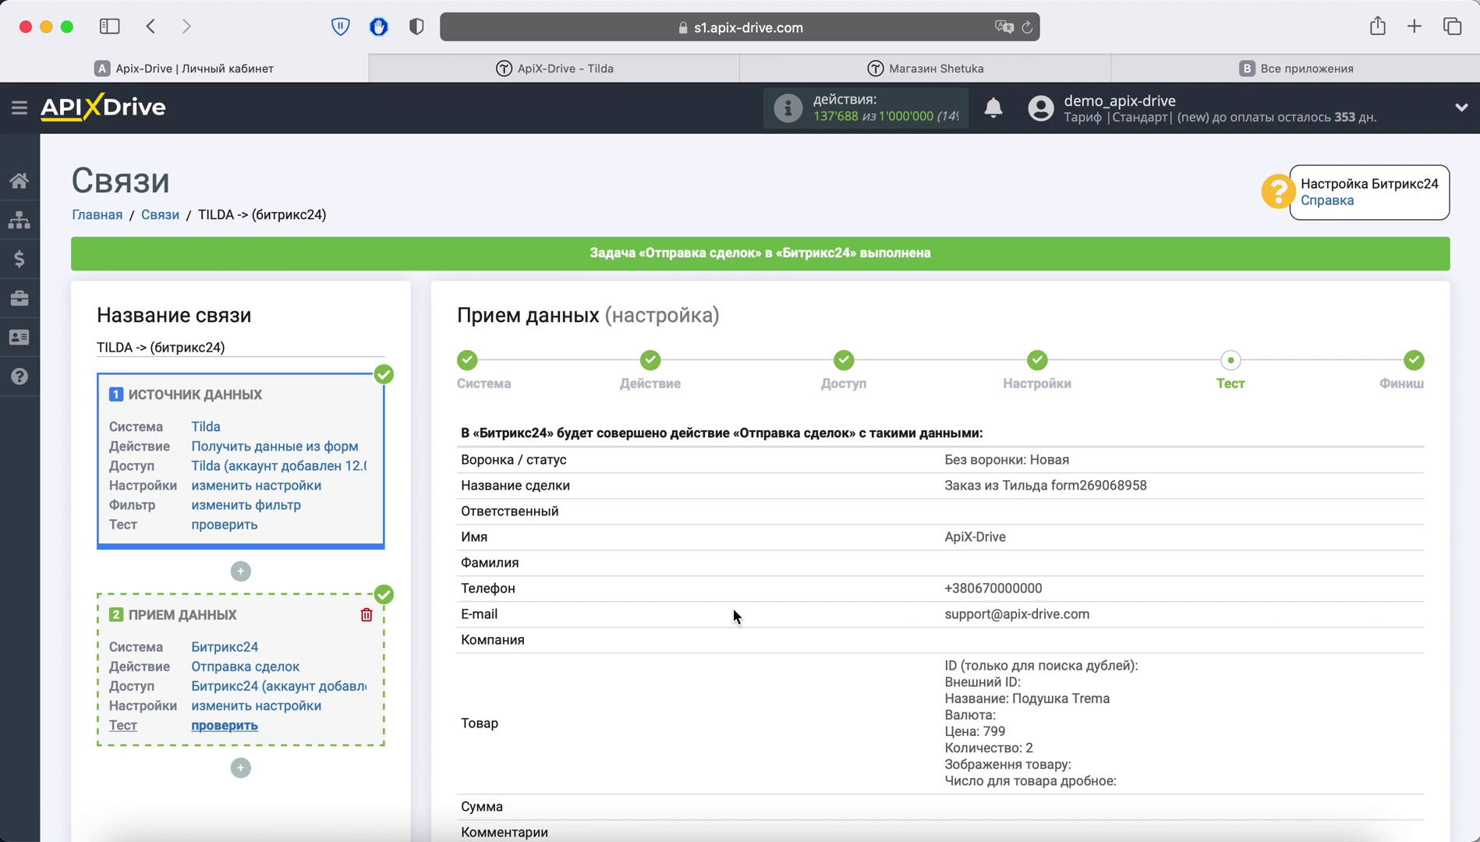
Step: In Bitrix24, close the app pages and open the CRM Сделки board
left_click(1170, 71)
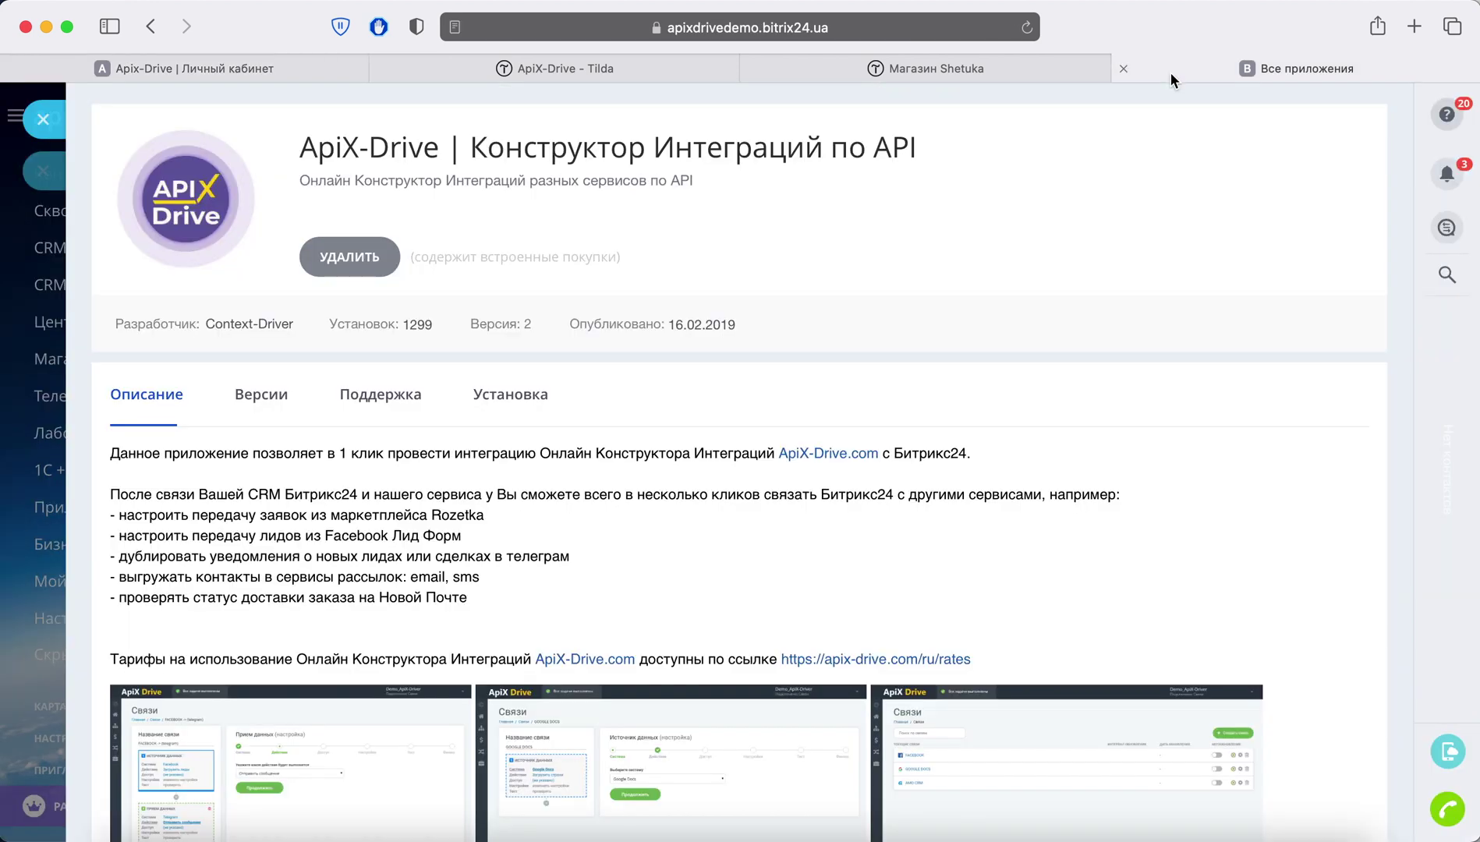
left_click(43, 120)
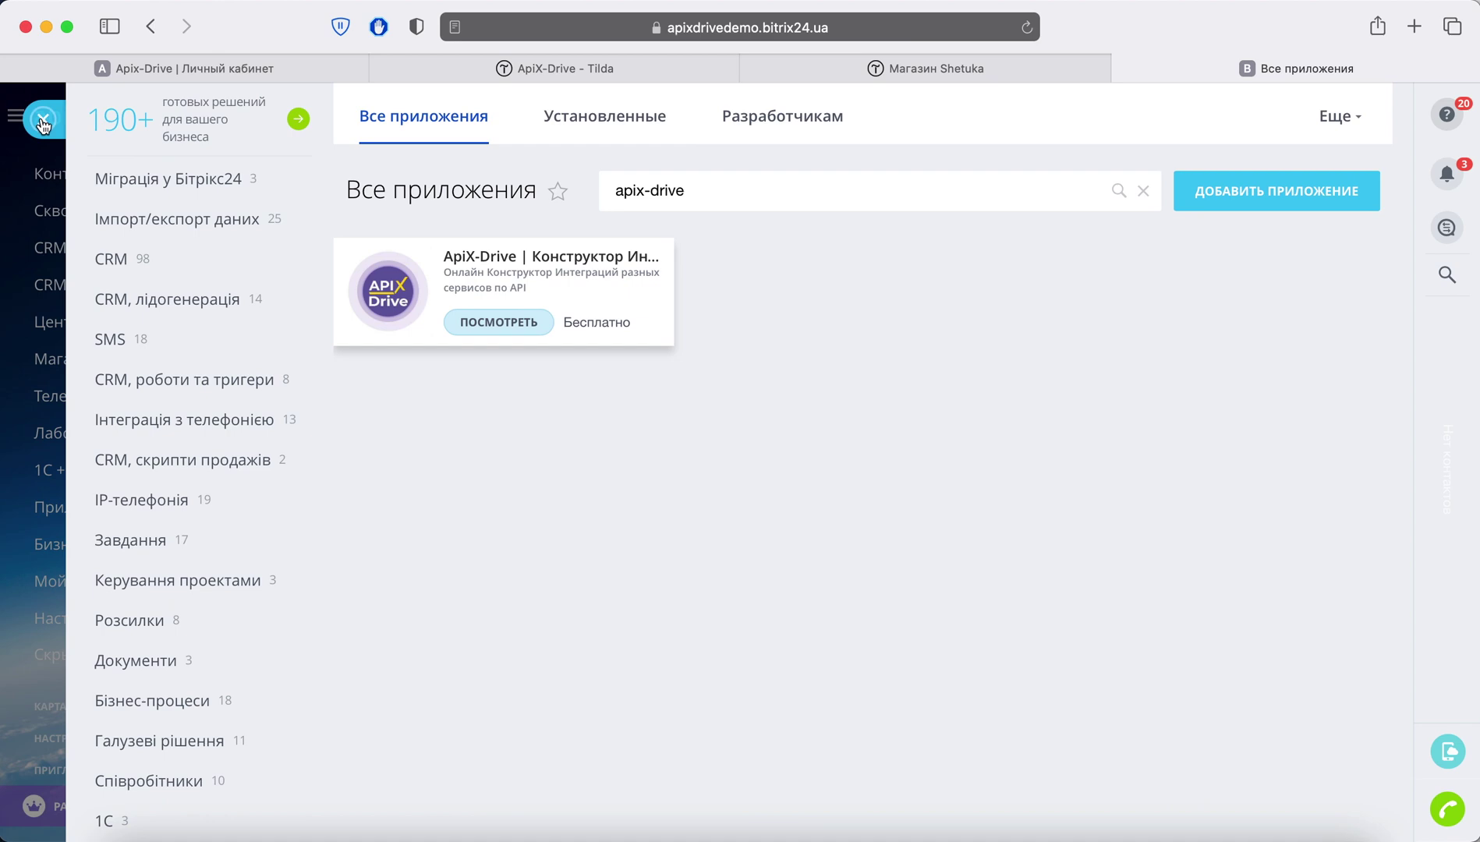
left_click(43, 121)
scroll(47, 265, "up", 5)
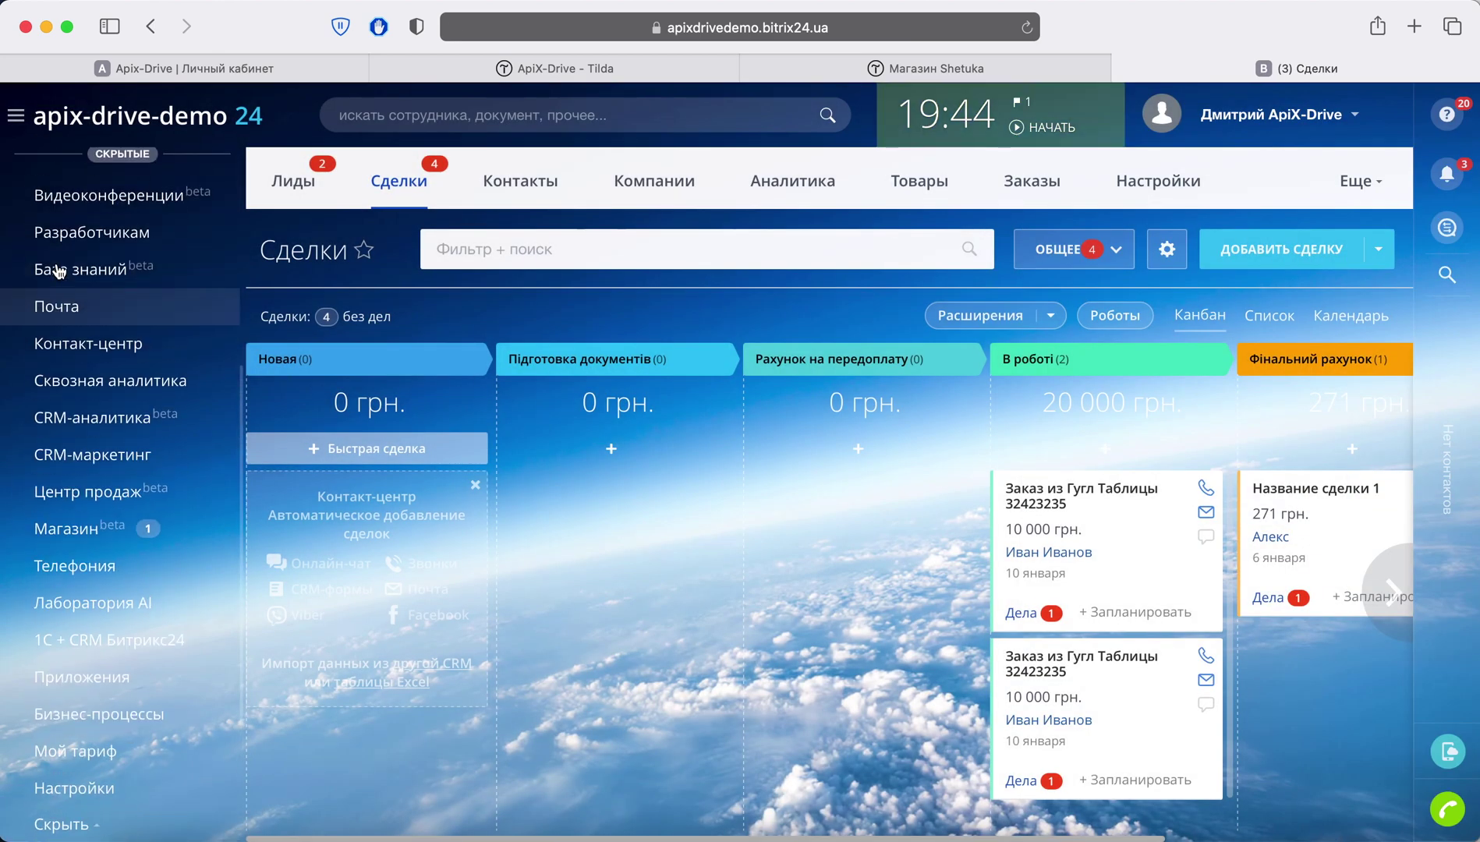
left_click(49, 242)
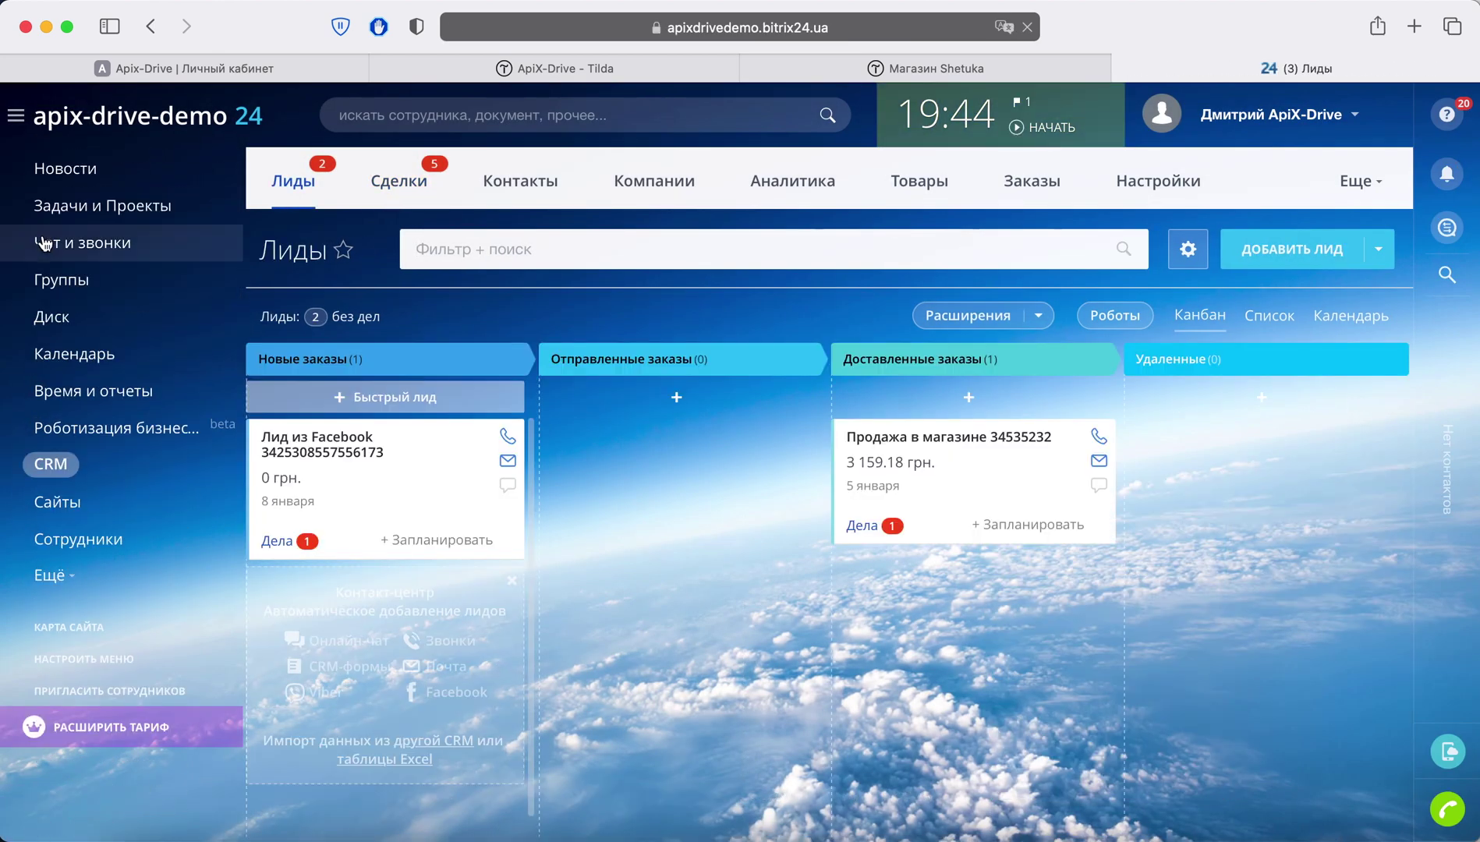
left_click(397, 187)
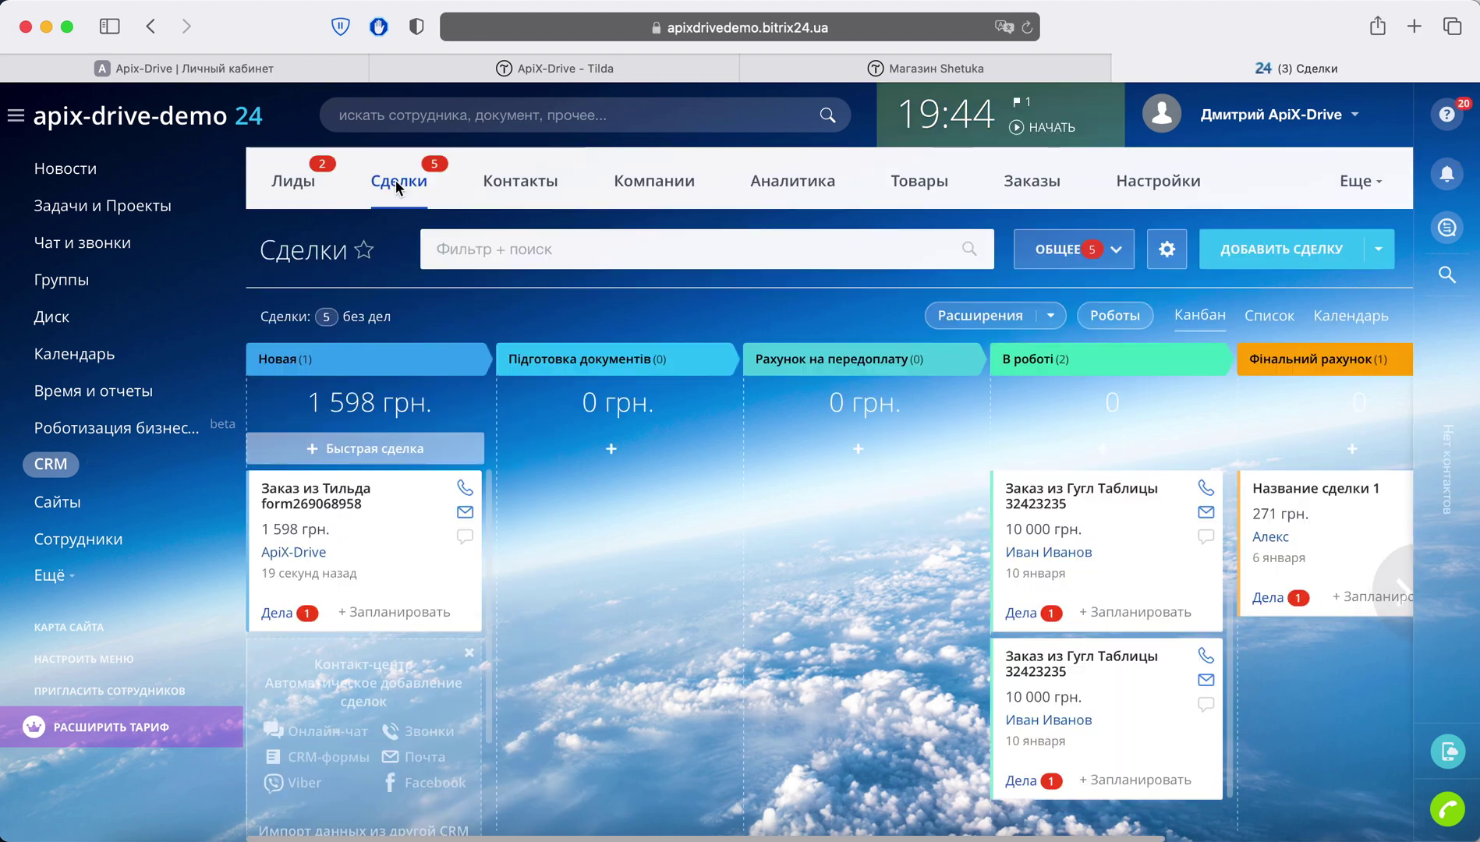
Step: Review the deal «Заказ из Тильда form269068958» with Подушка Trema at 1 598 грн., then return to ApiX-Drive
left_click(335, 489)
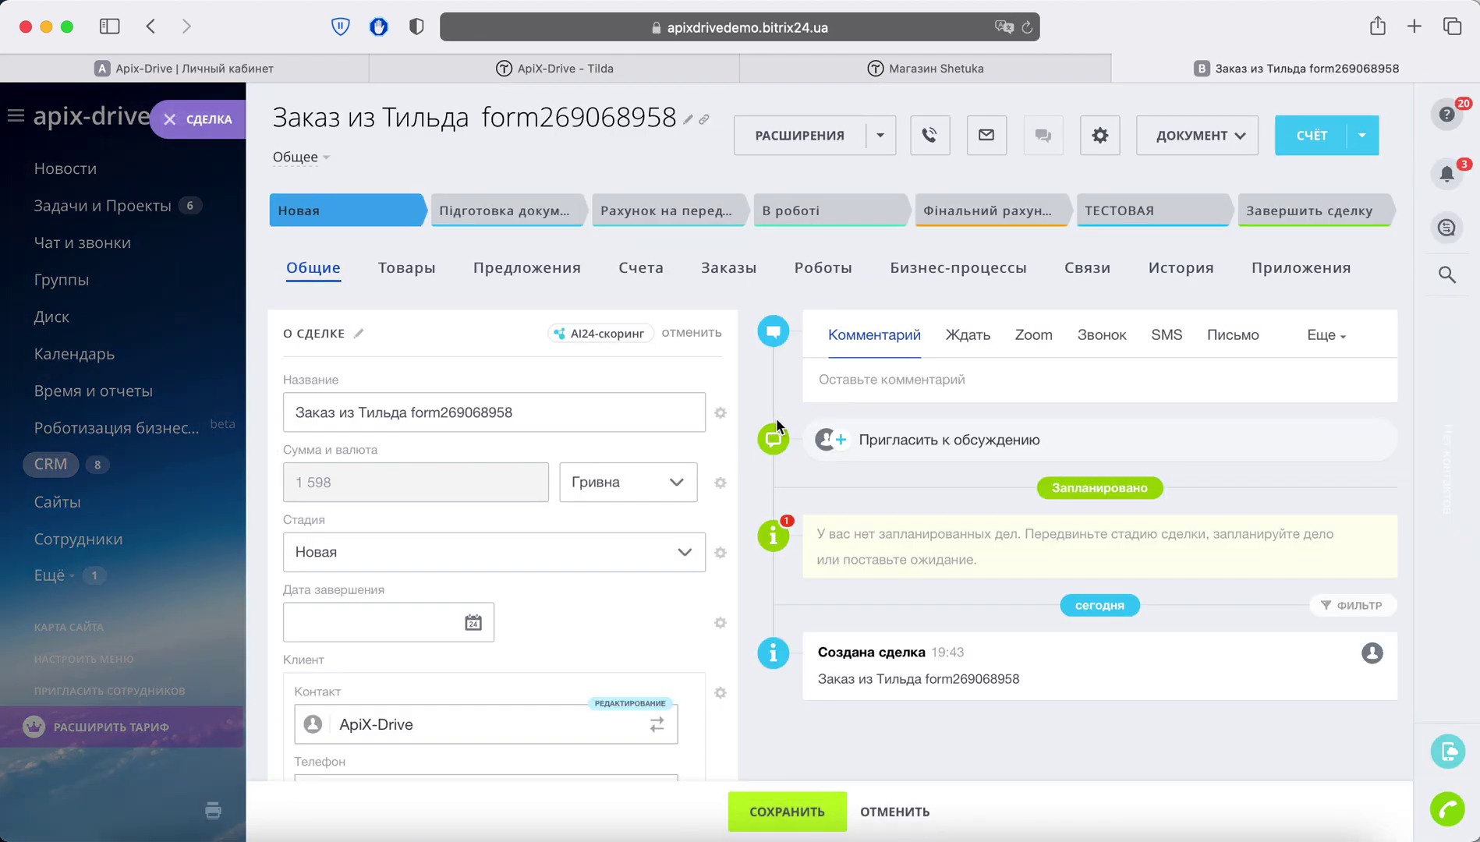
scroll(777, 426, "down", 5)
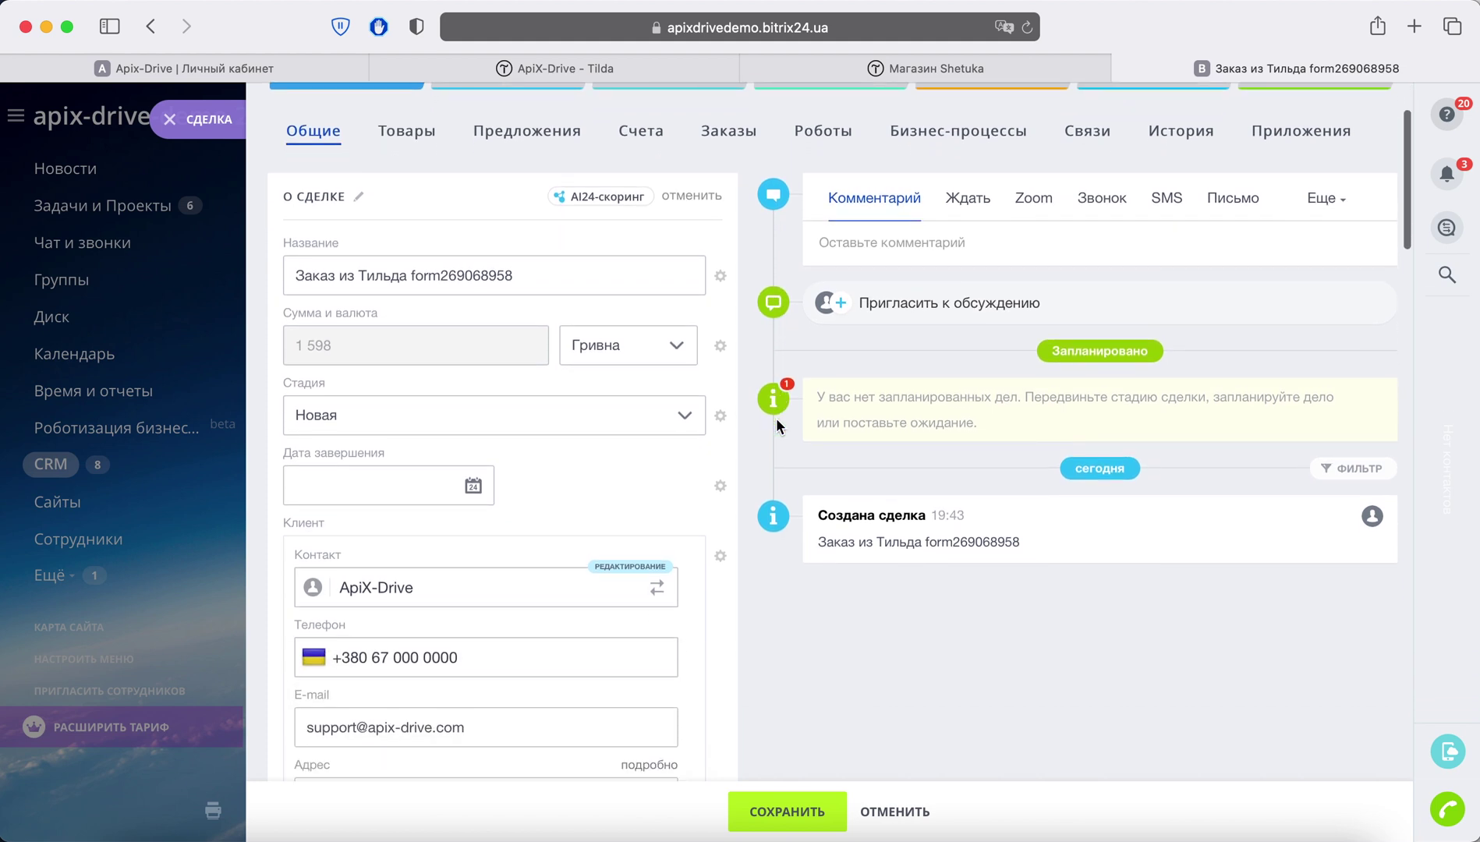
scroll(777, 426, "down", 5)
scroll(776, 426, "down", 5)
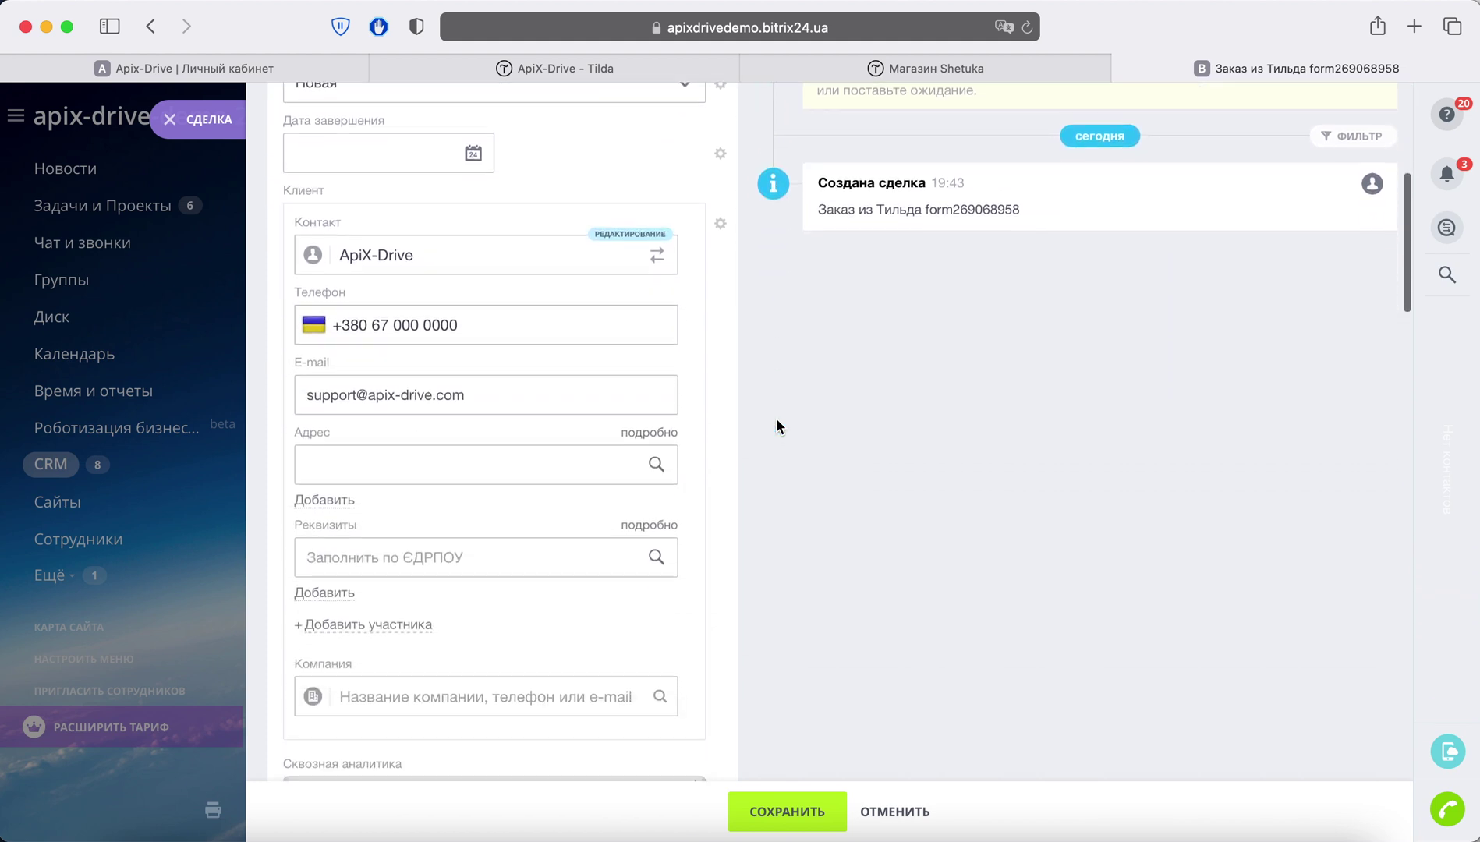
scroll(777, 426, "down", 15)
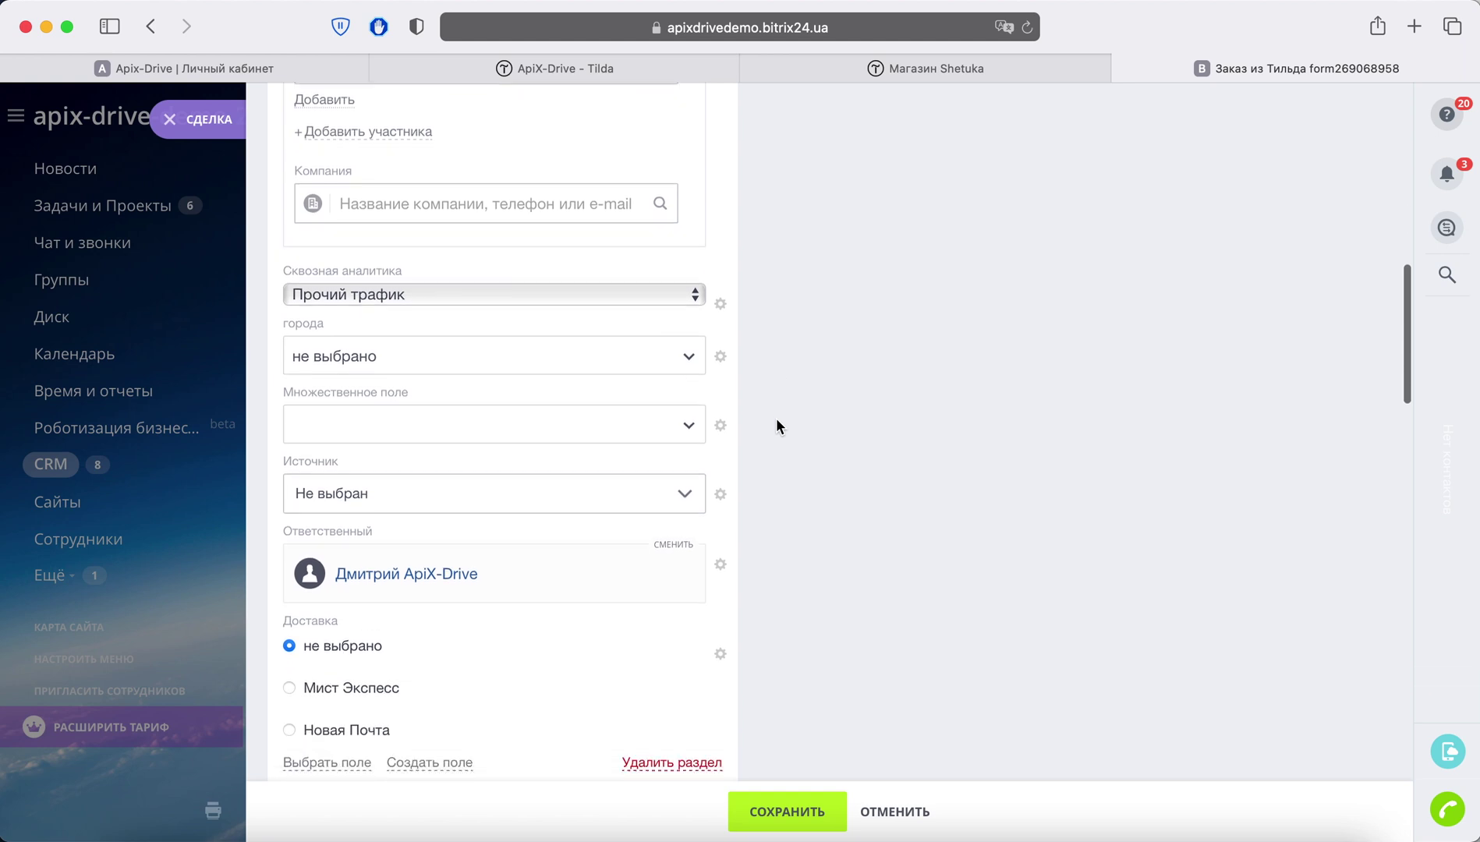
scroll(776, 426, "down", 13)
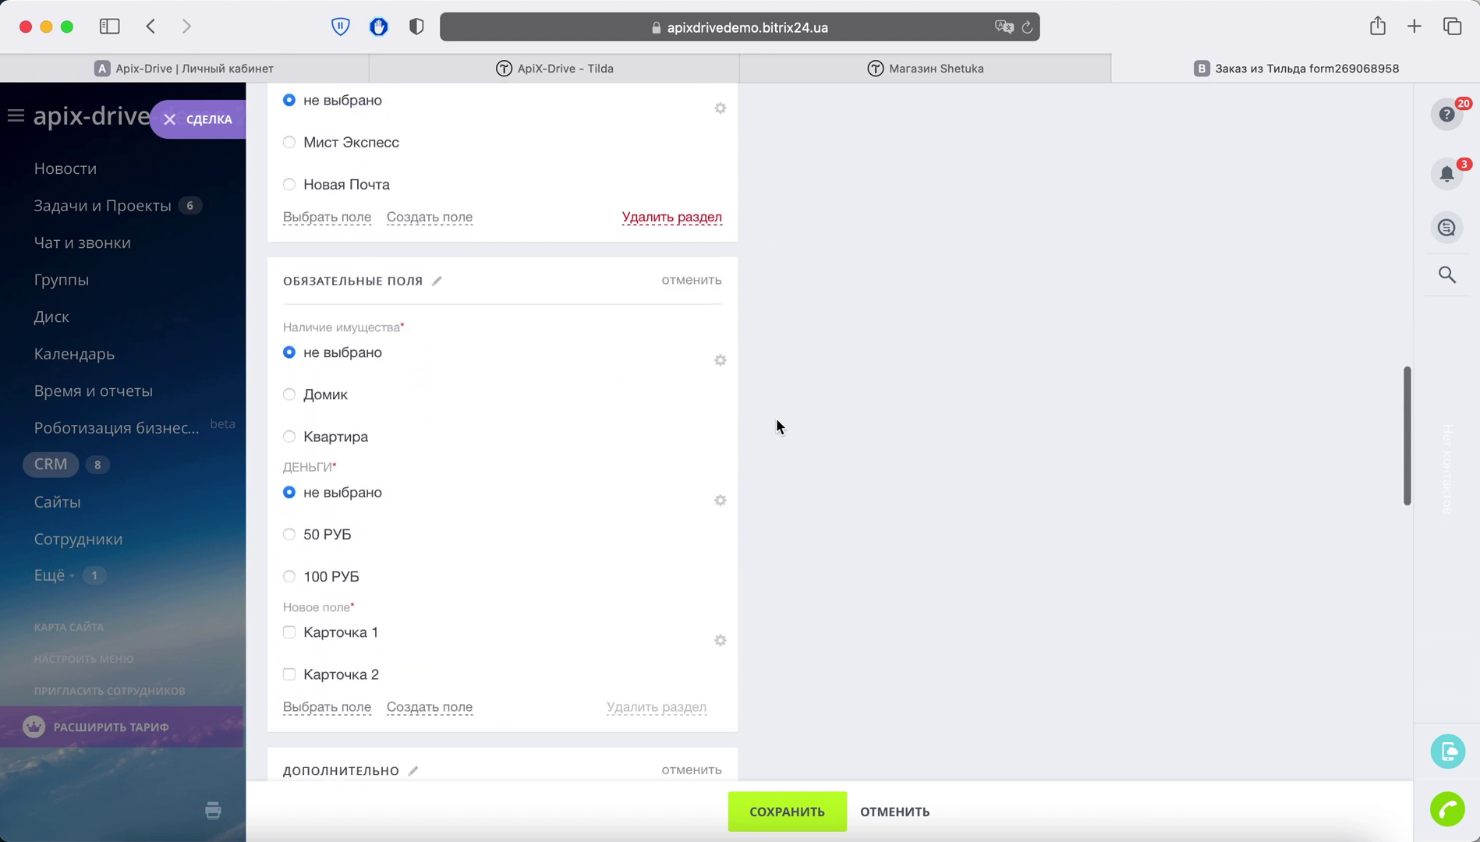
scroll(777, 426, "down", 13)
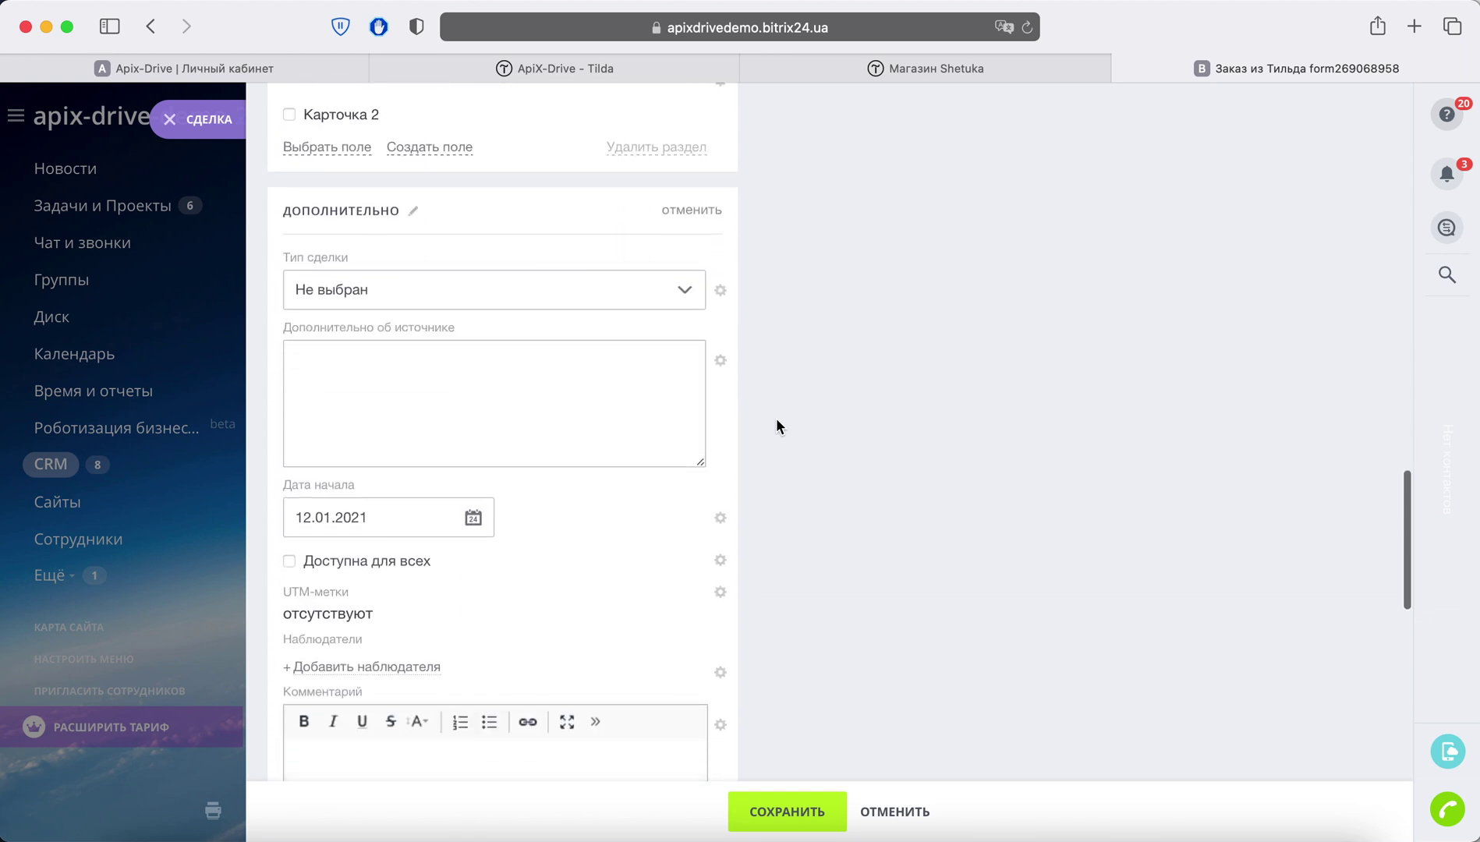
scroll(779, 425, "down", 8)
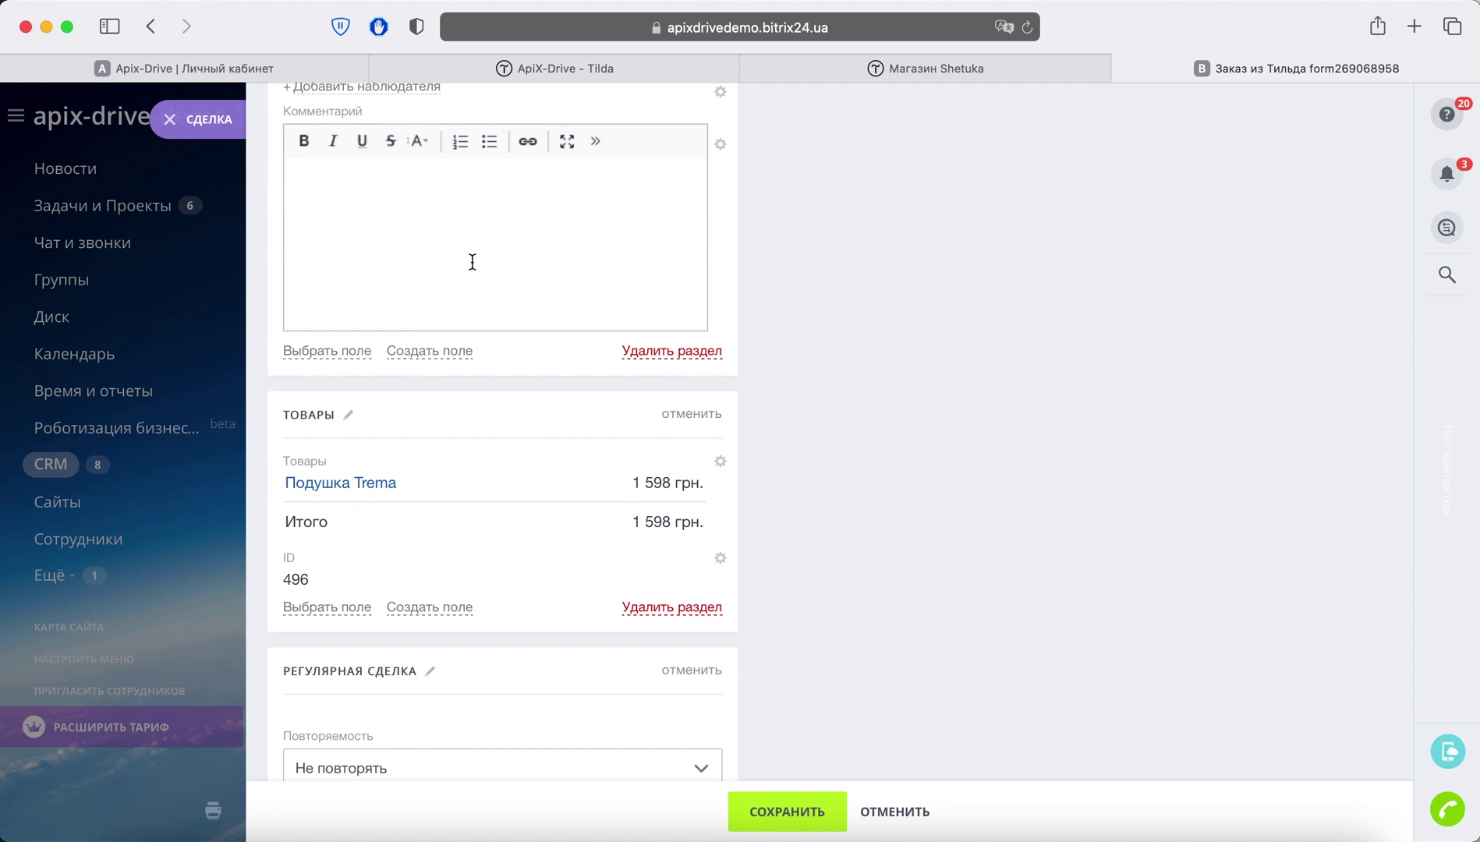
left_click(238, 71)
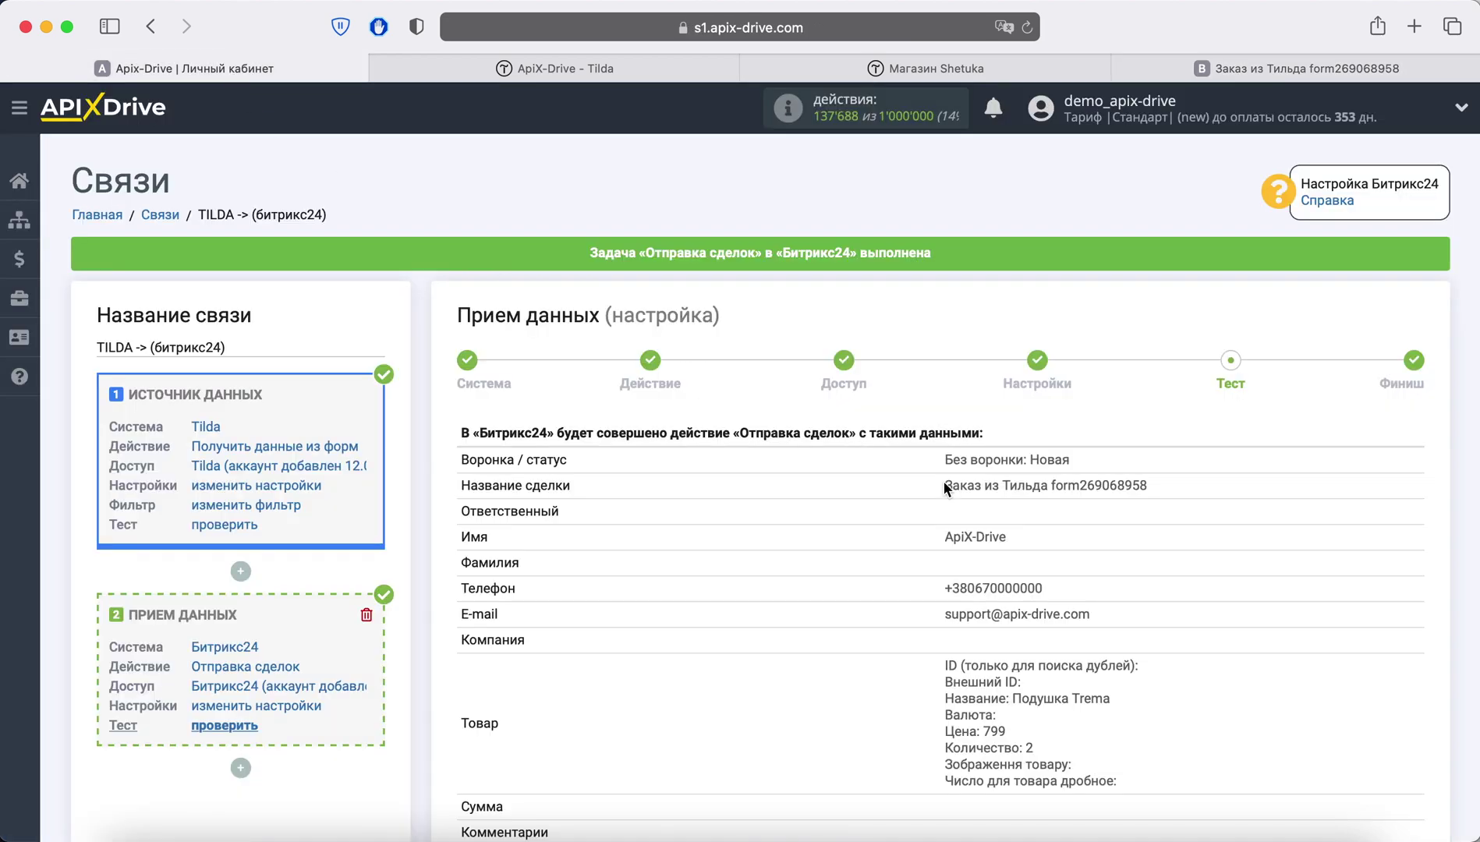
Step: Finish the Bitrix24 setup and enable auto-update for the TILDA -> (битрикс24) connection
scroll(946, 487, "down", 15)
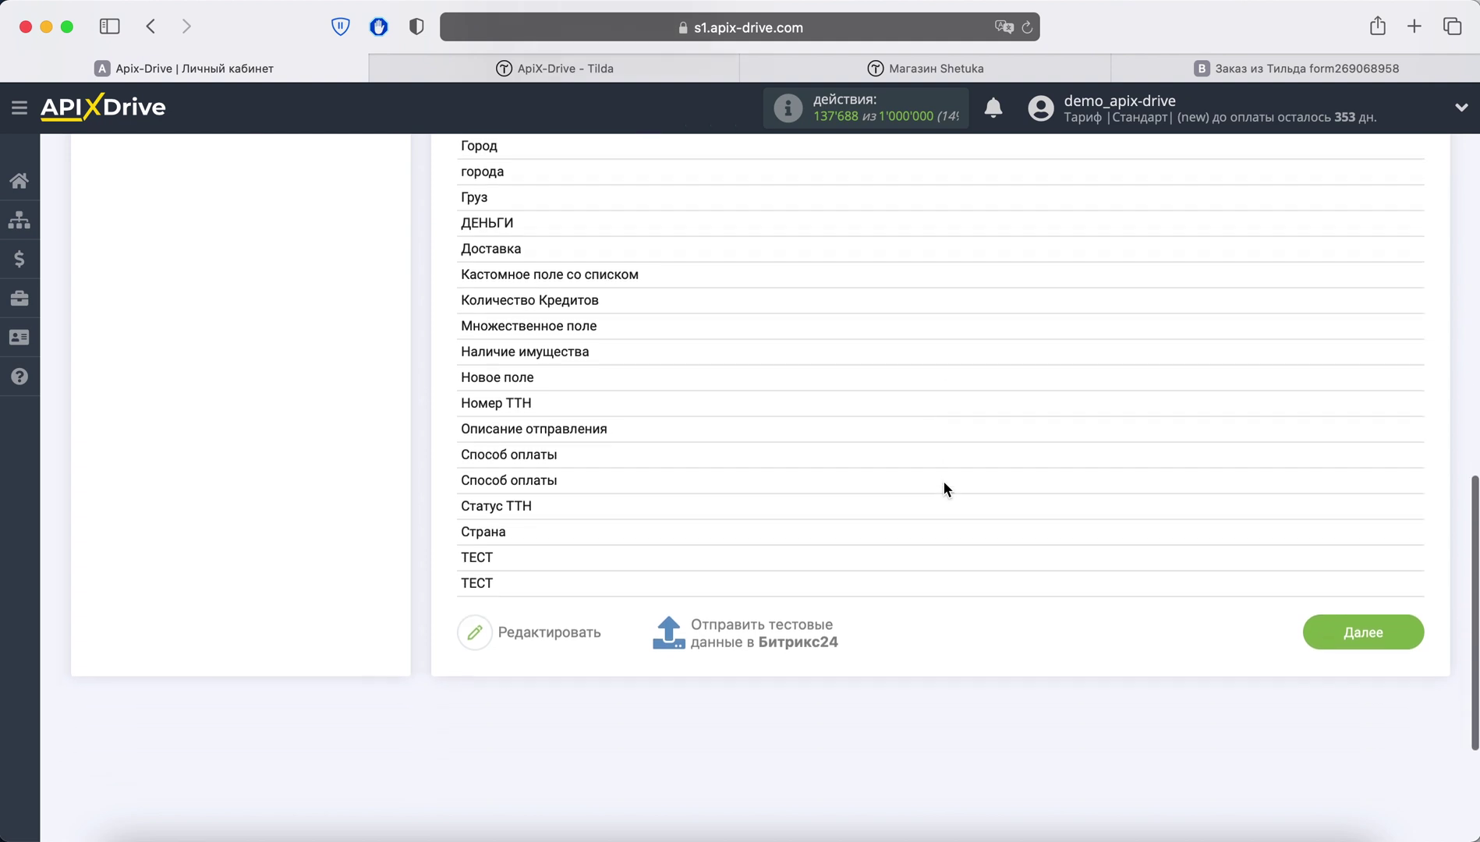
left_click(1344, 635)
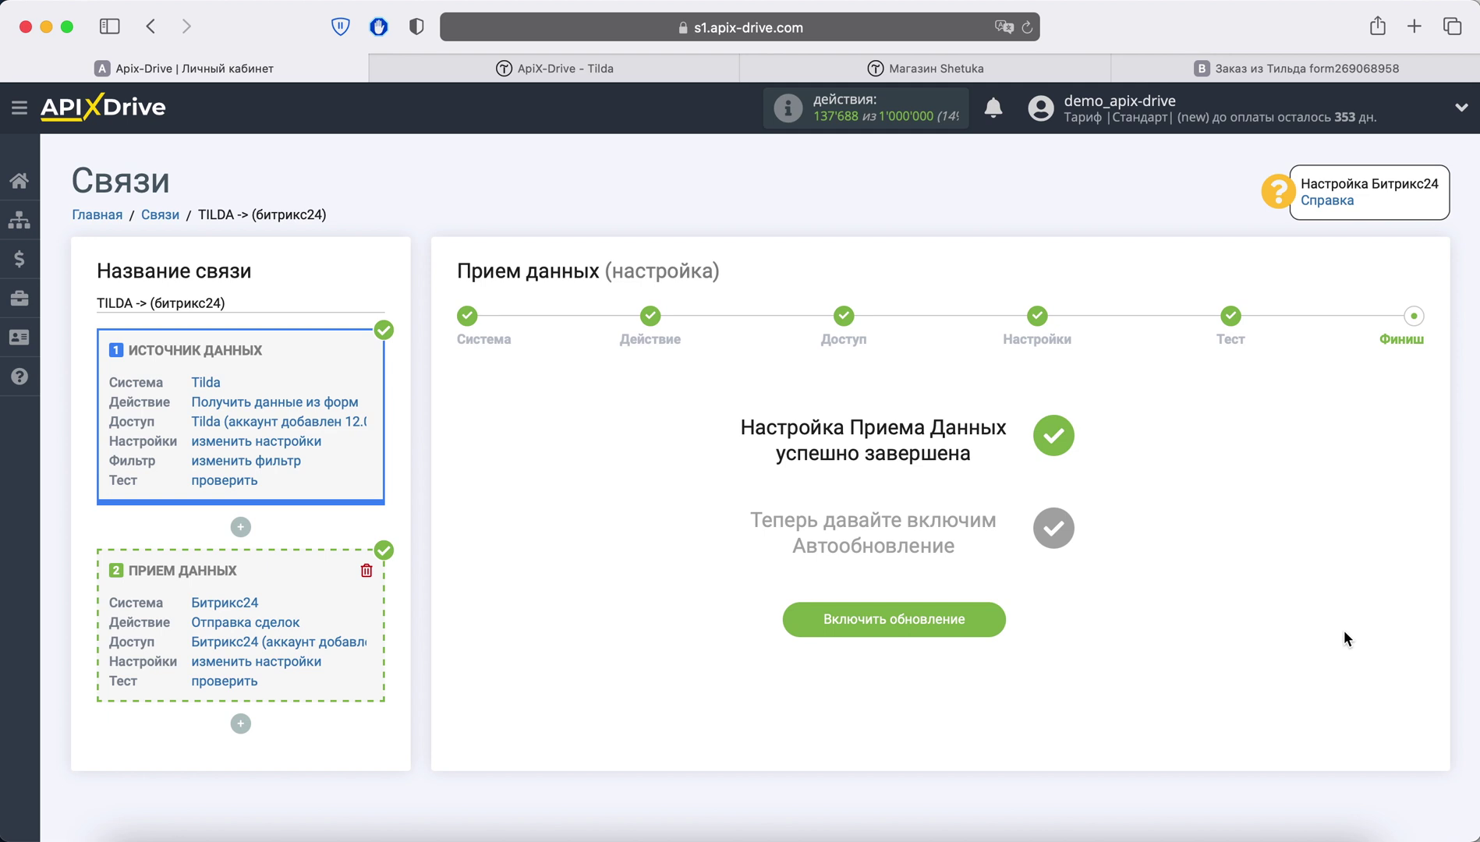
left_click(978, 621)
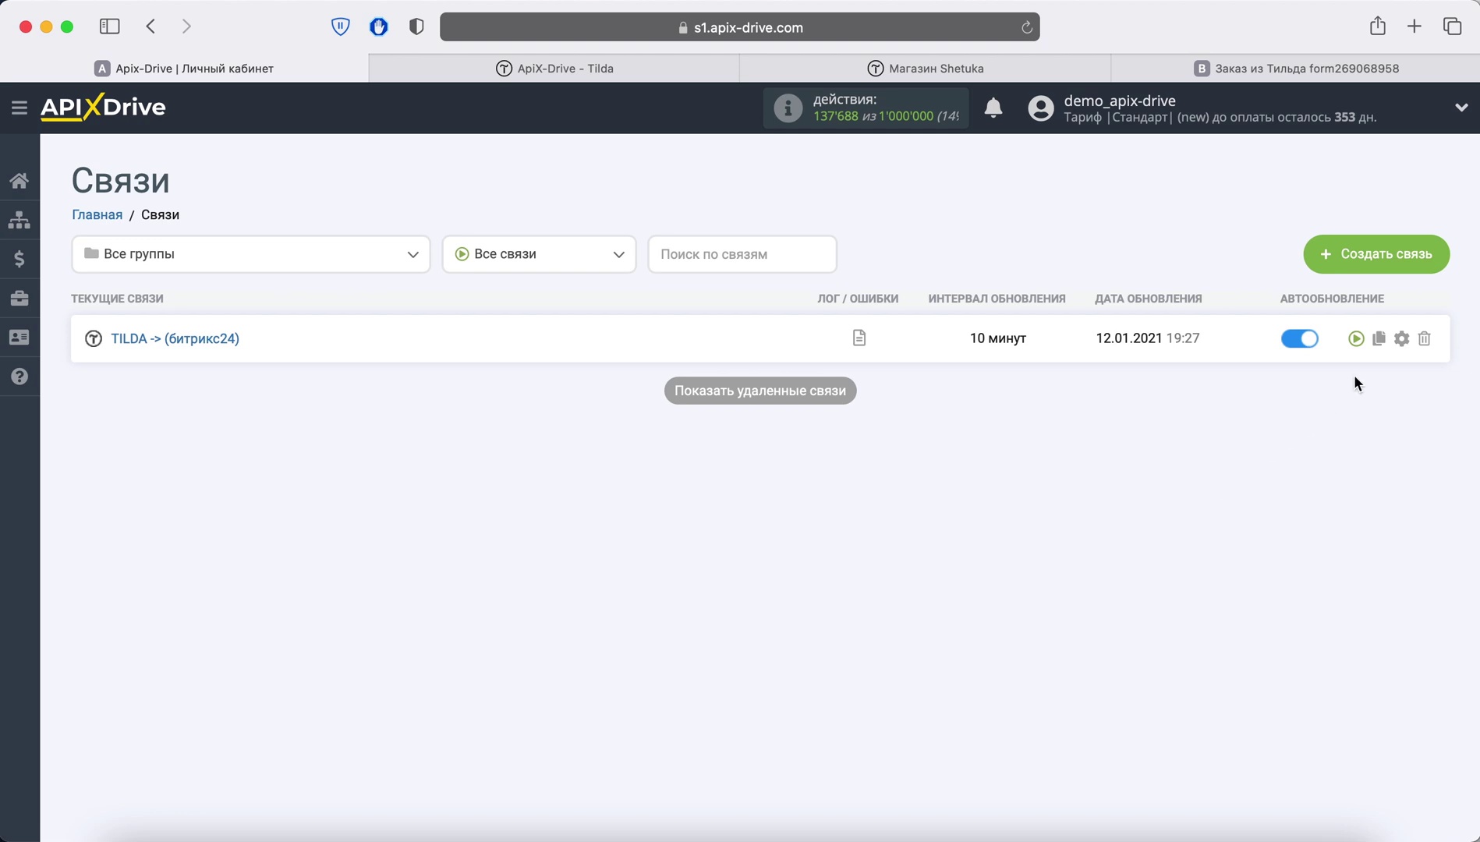
Step: Change the connection's update interval to 5 минут, save, and reload the connections list
left_click(1402, 339)
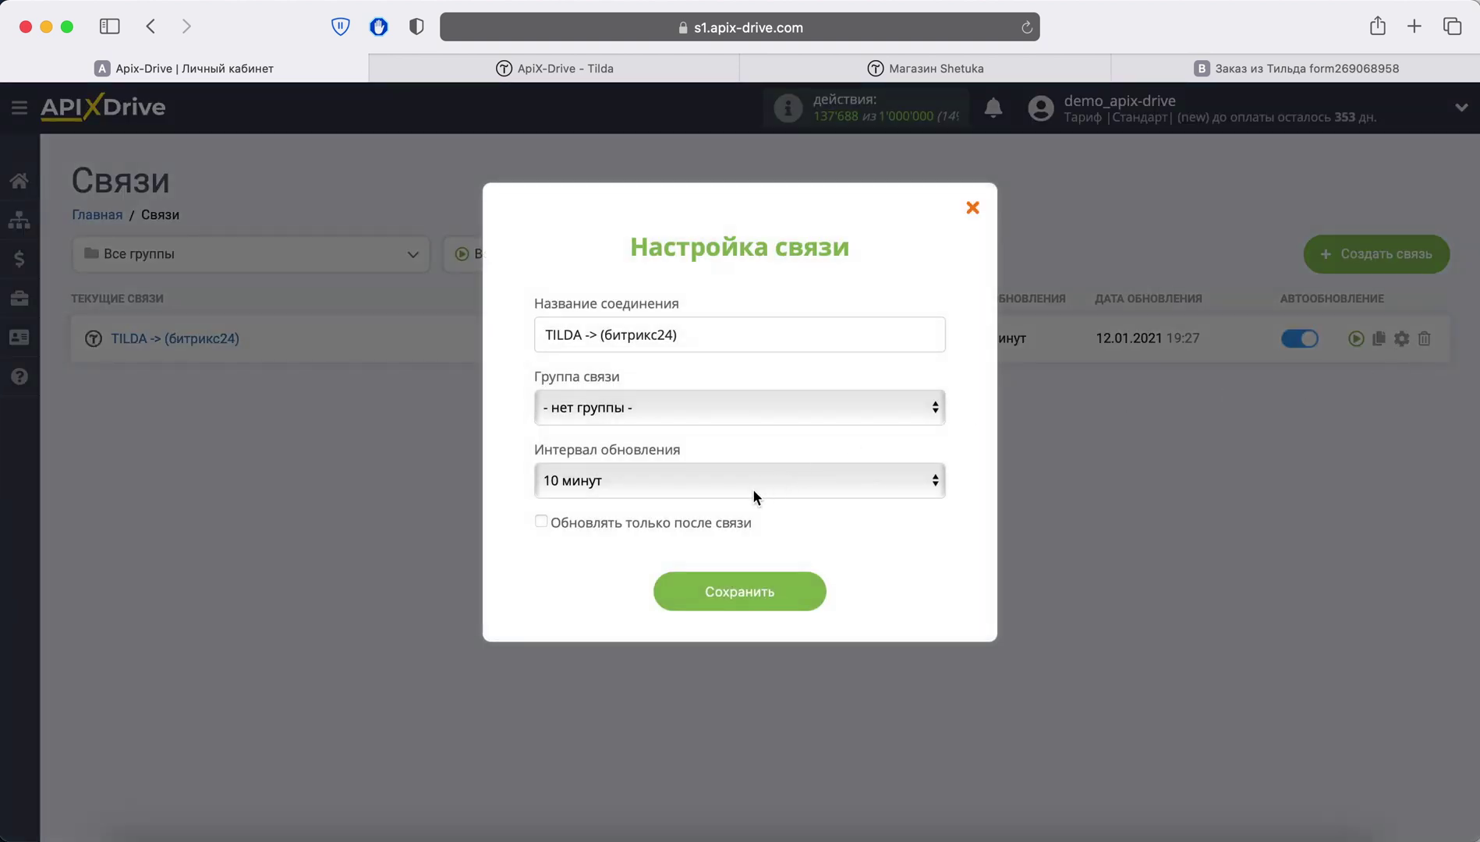
left_click(755, 497)
left_click(734, 451)
left_click(766, 588)
left_click(1026, 29)
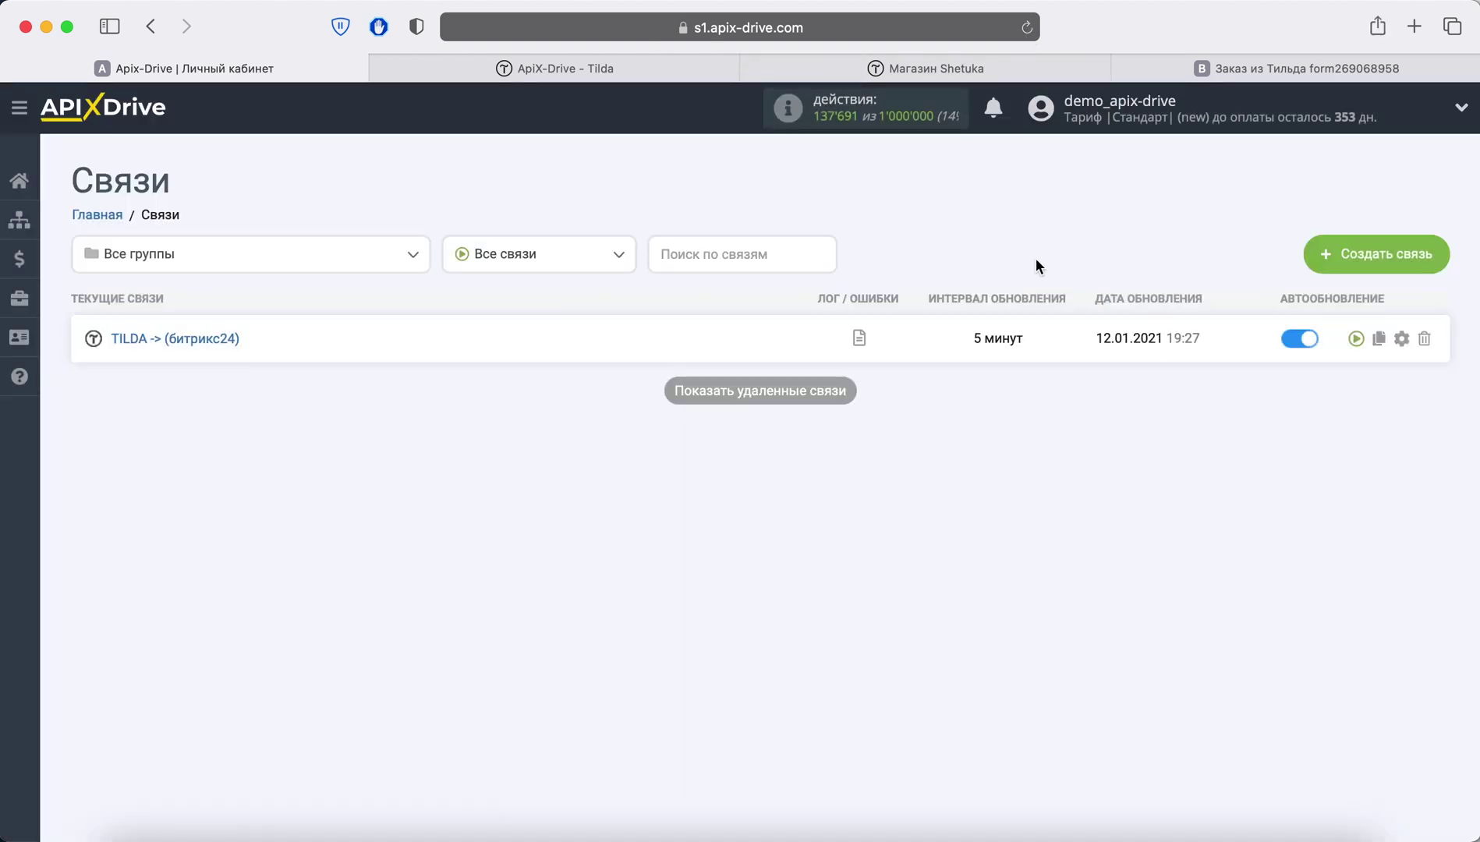